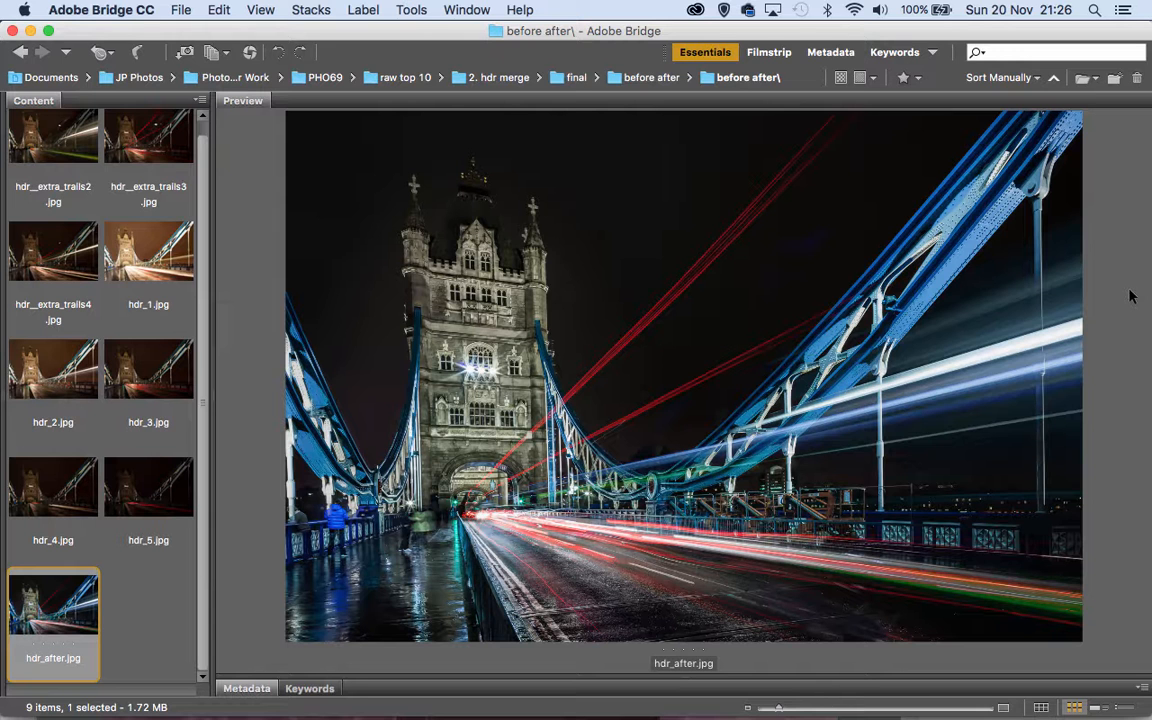
# - Compare the previews of the five bracketed exposures, hdr_1.jpg through hdr_5.jpg
pyautogui.click(156, 241)
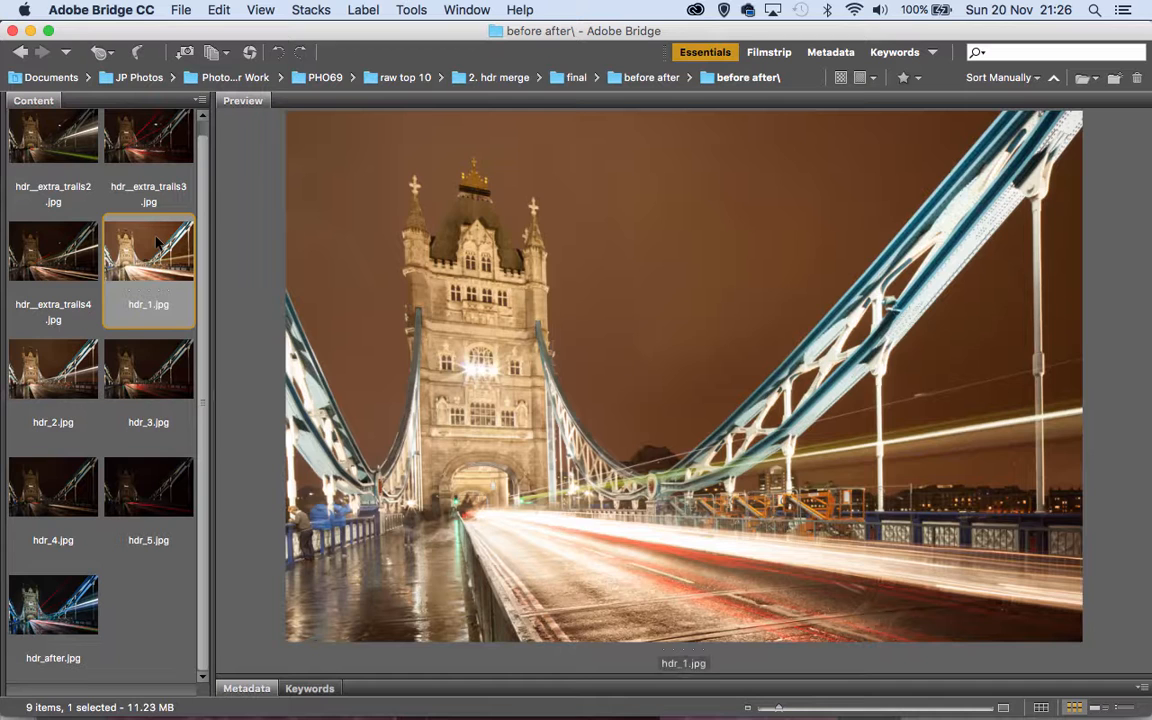
pyautogui.press('Right')
pyautogui.press('Right')
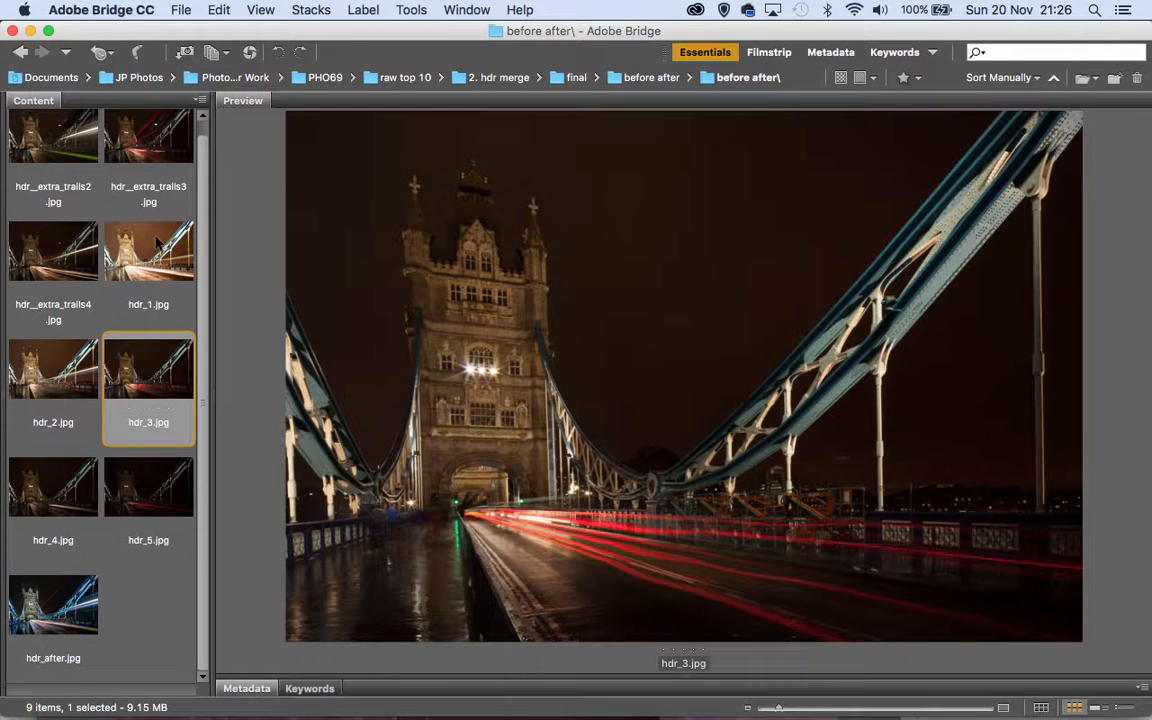
pyautogui.press('Right')
pyautogui.press('Right')
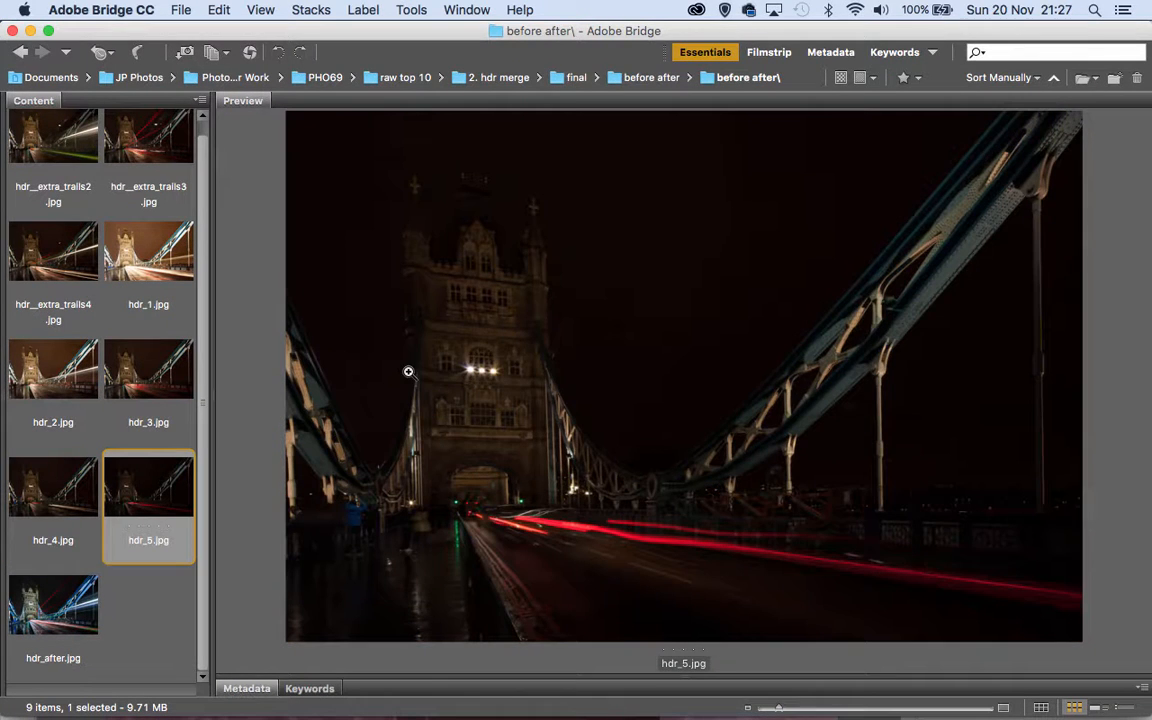
pyautogui.press('Left')
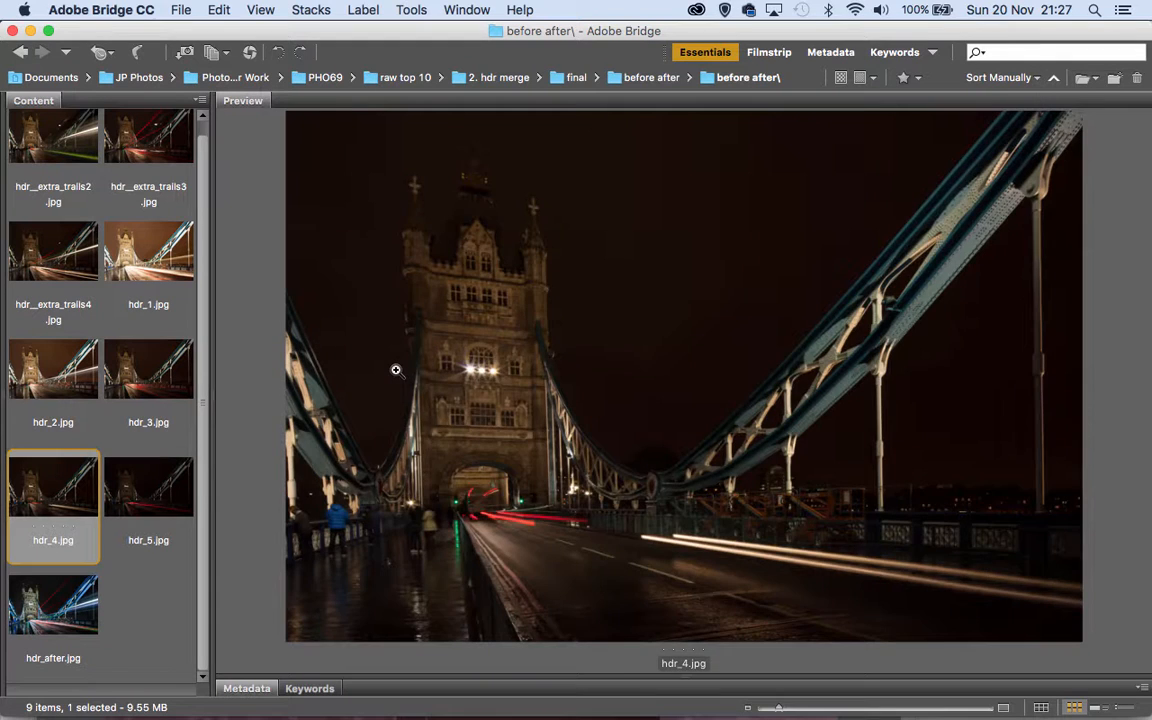
pyautogui.press('Left')
pyautogui.press('Left')
pyautogui.press('Left')
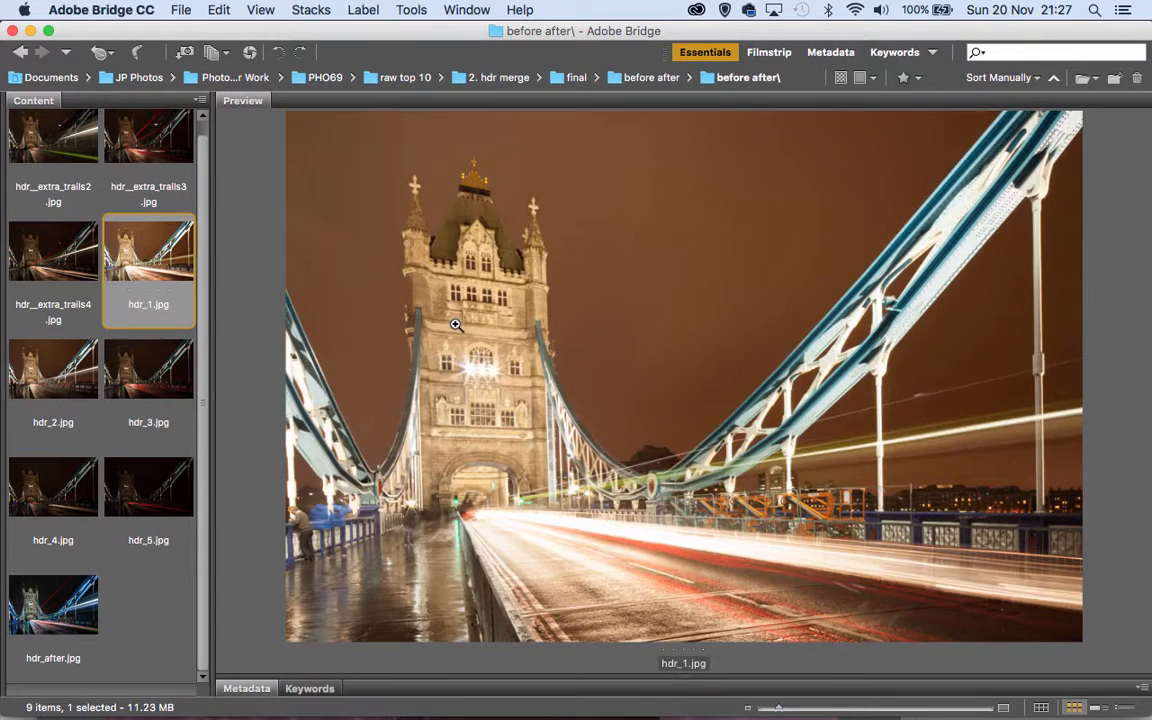
pyautogui.press('Right')
pyautogui.press('Right')
pyautogui.press('Right')
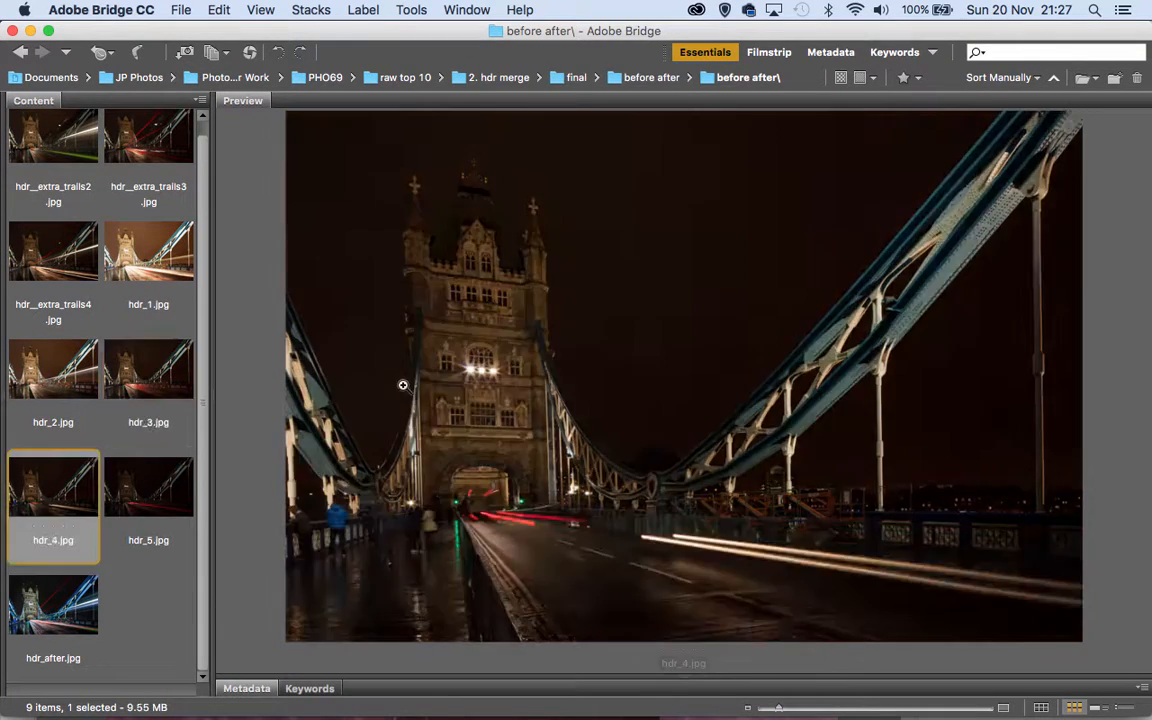
pyautogui.press('Right')
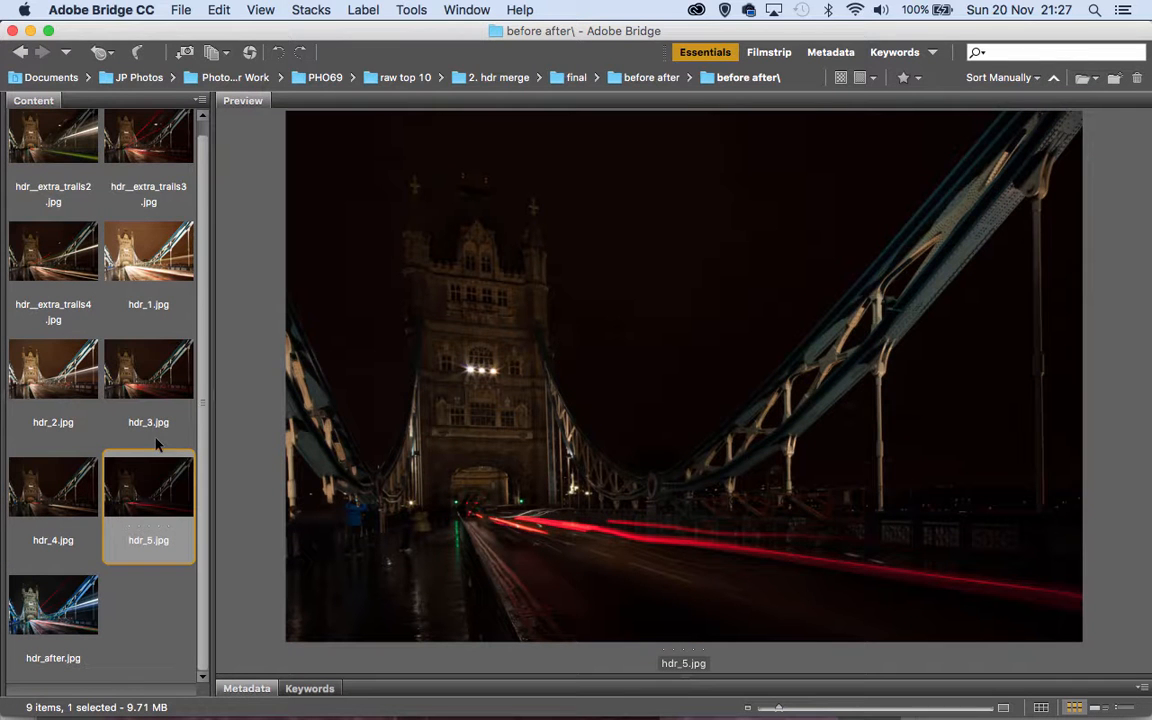
# - Select hdr_1.jpg through hdr_5.jpg and open them together in Camera Raw
pyautogui.keyDown('shift'); pyautogui.click(140, 290); pyautogui.keyUp('shift')
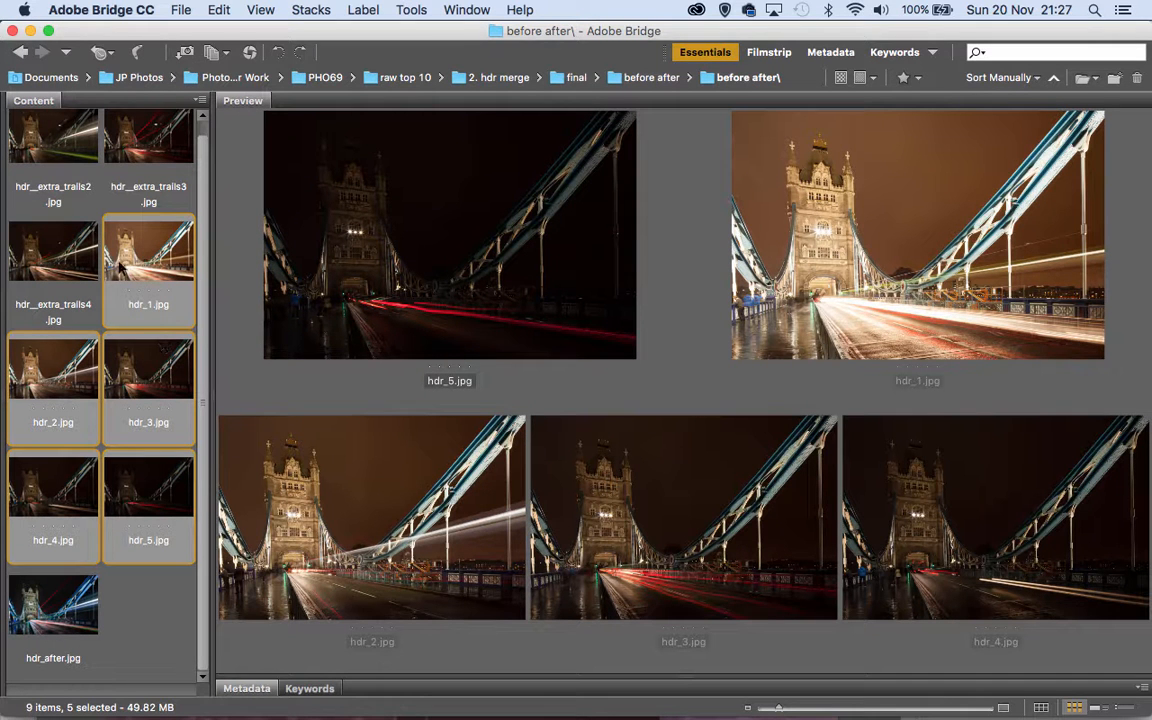
pyautogui.rightClick(147, 262)
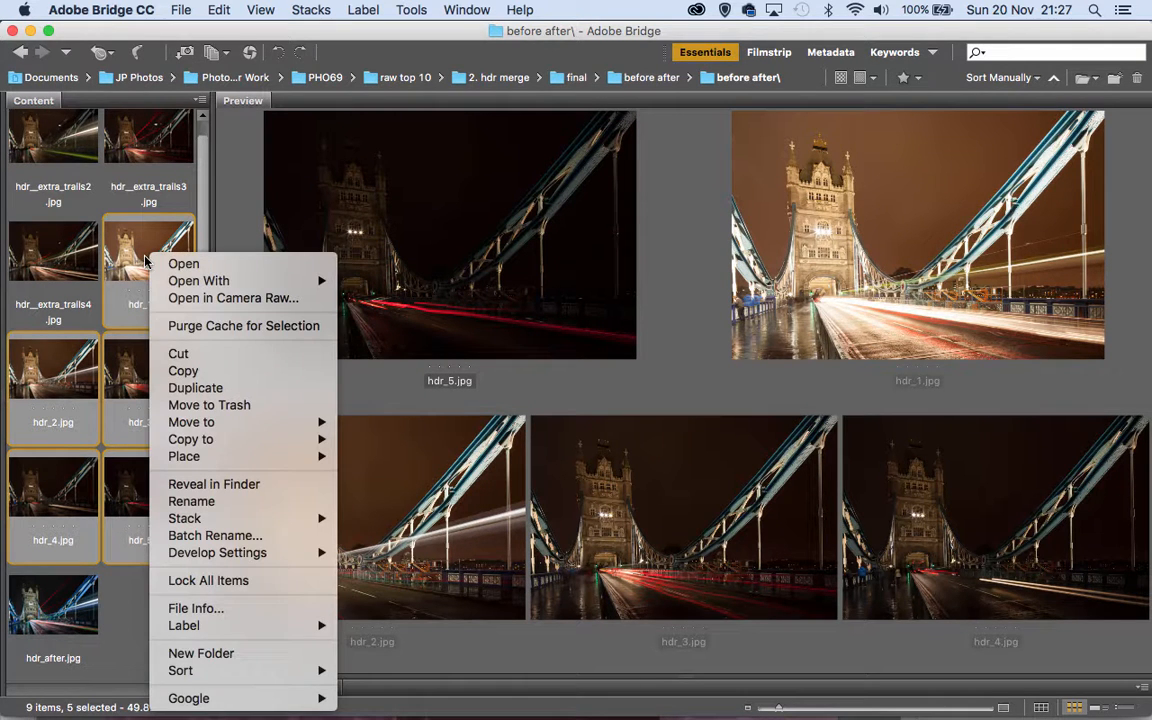
pyautogui.click(245, 299)
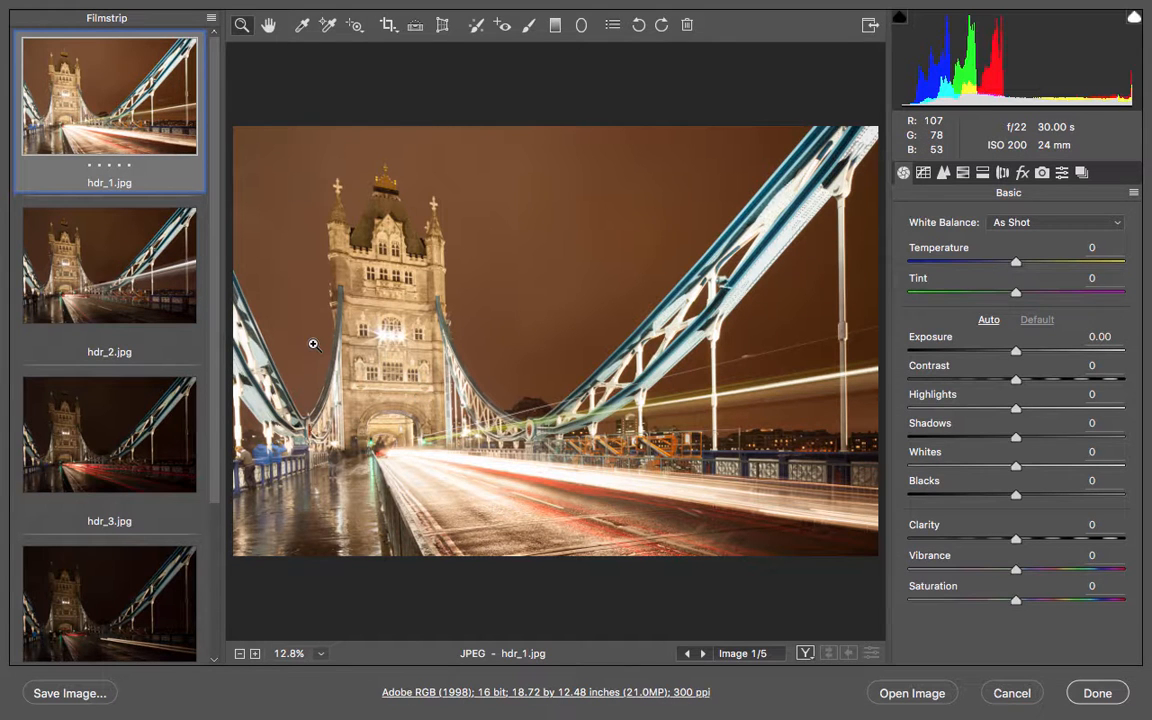
# - Set the white balance of all five images by sampling the road surface, giving Temperature -51 and Tint -22
pyautogui.press('super+a')
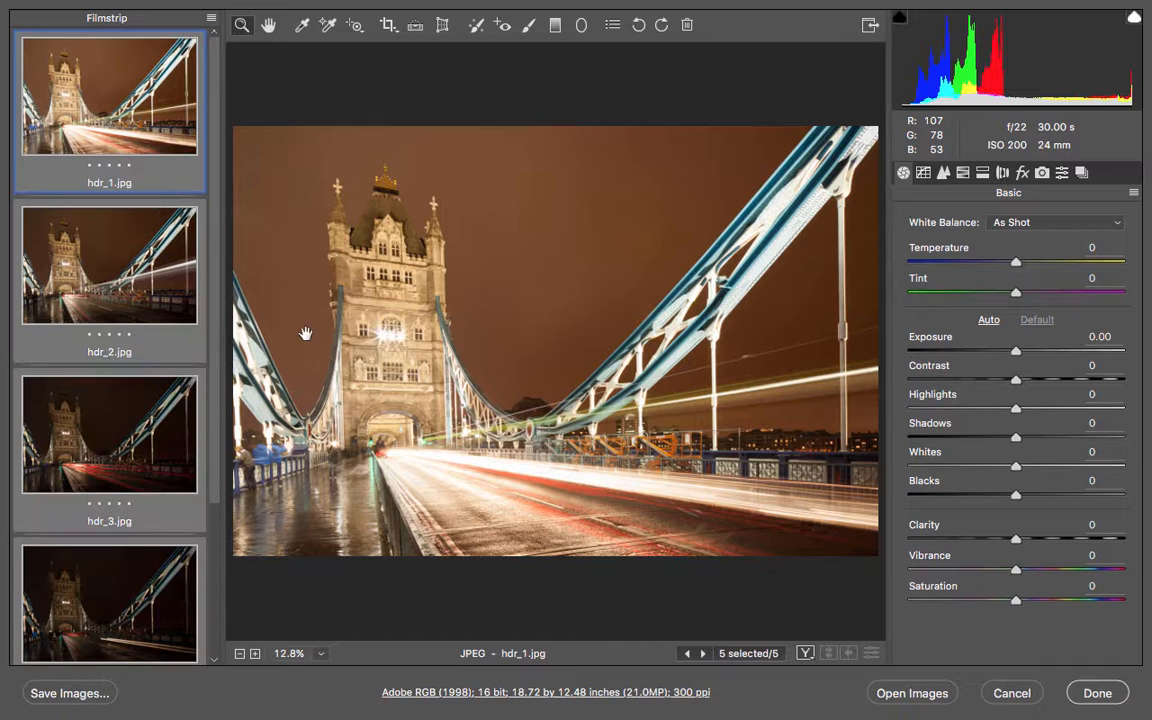
pyautogui.click(301, 28)
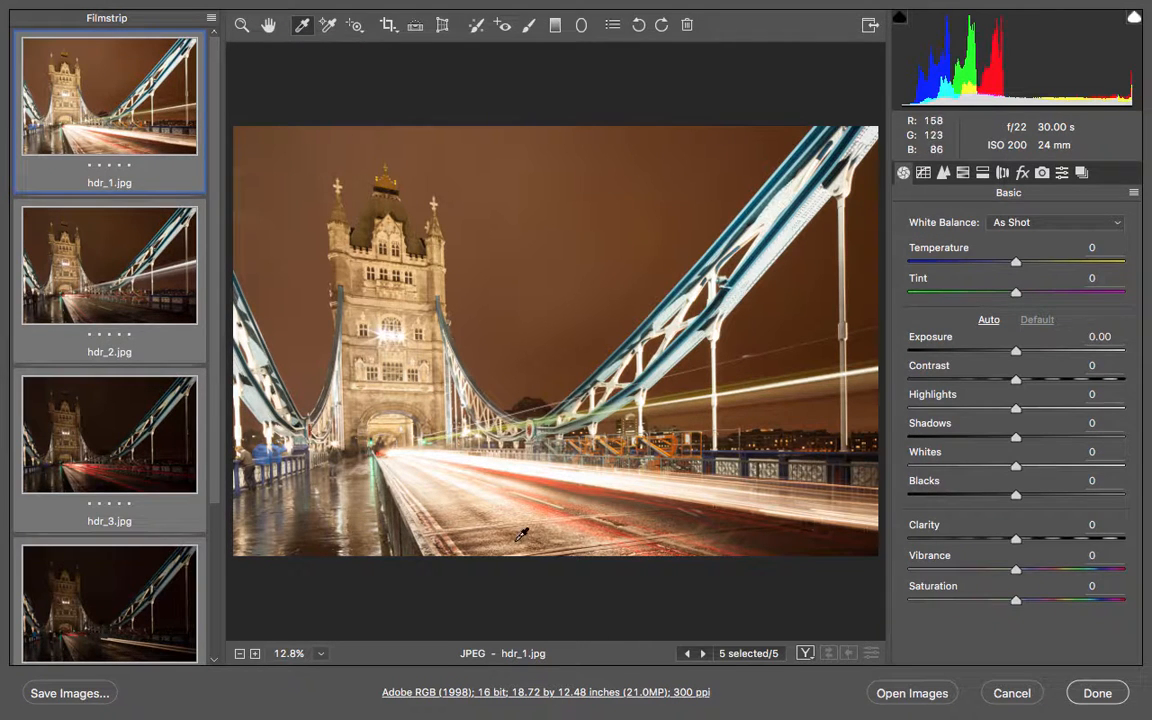
pyautogui.click(322, 537)
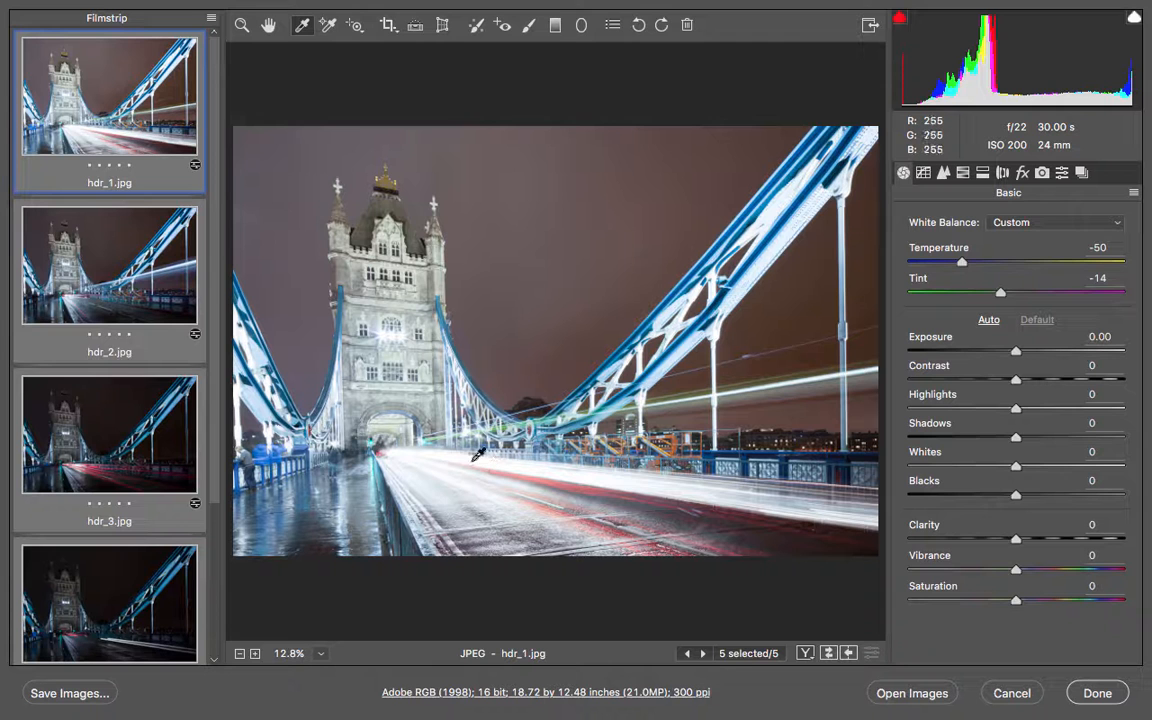
pyautogui.click(689, 514)
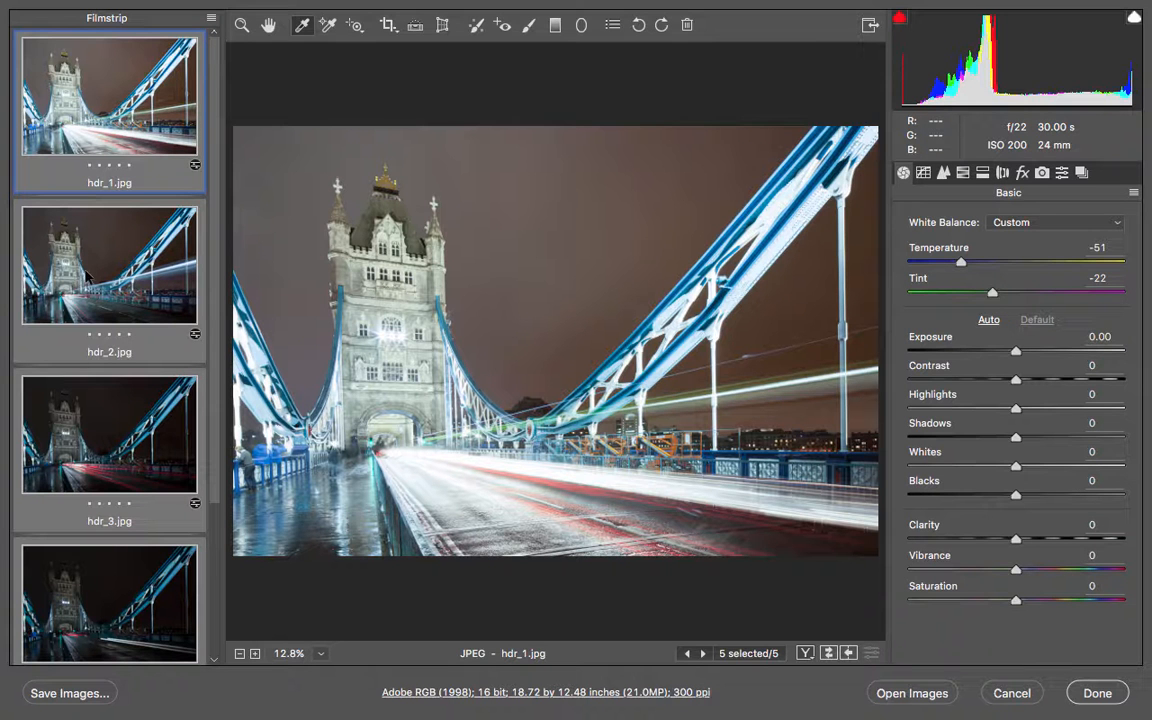
pyautogui.press('h')
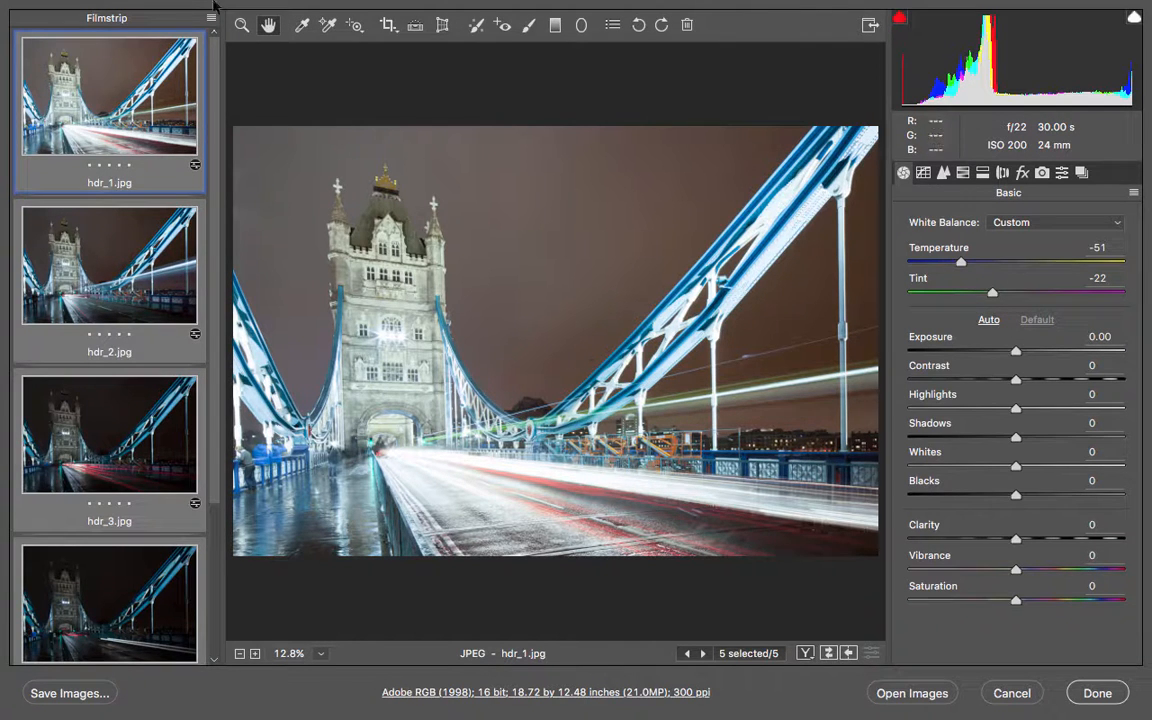
# - Set Luminance noise reduction to 45 for all five images, judging the sky beside the bridge at 100% magnification
pyautogui.doubleClick(241, 24)
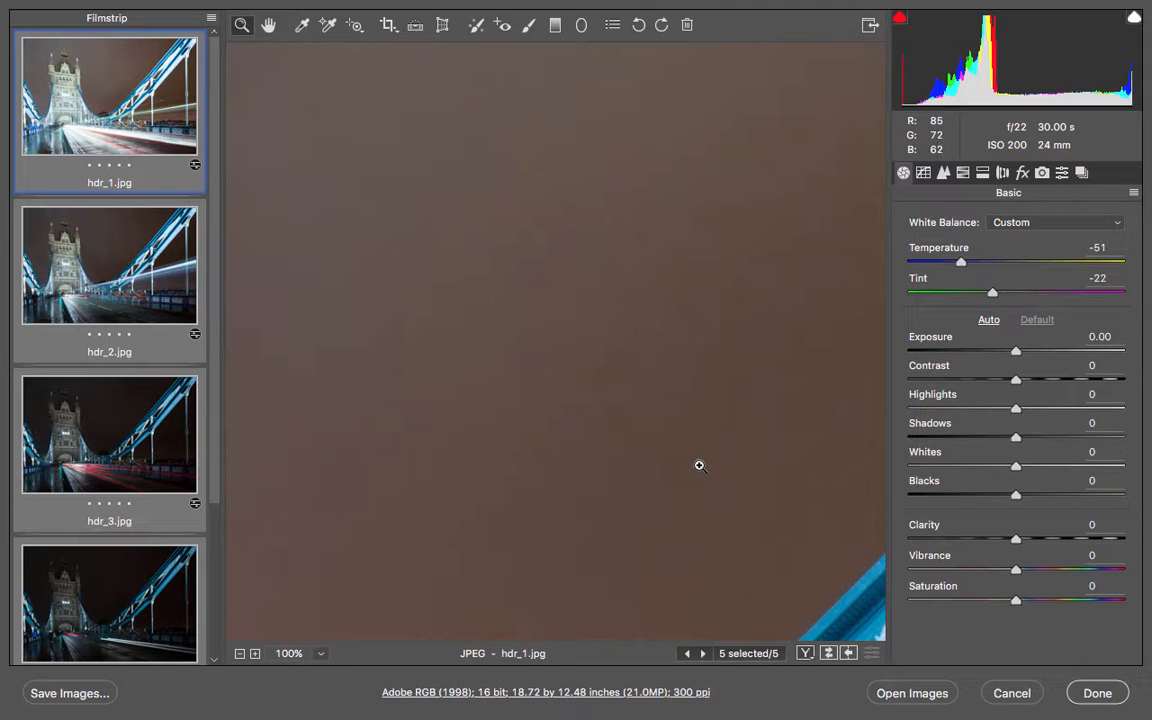
pyautogui.moveTo(697, 486); pyautogui.dragTo(463, 478)
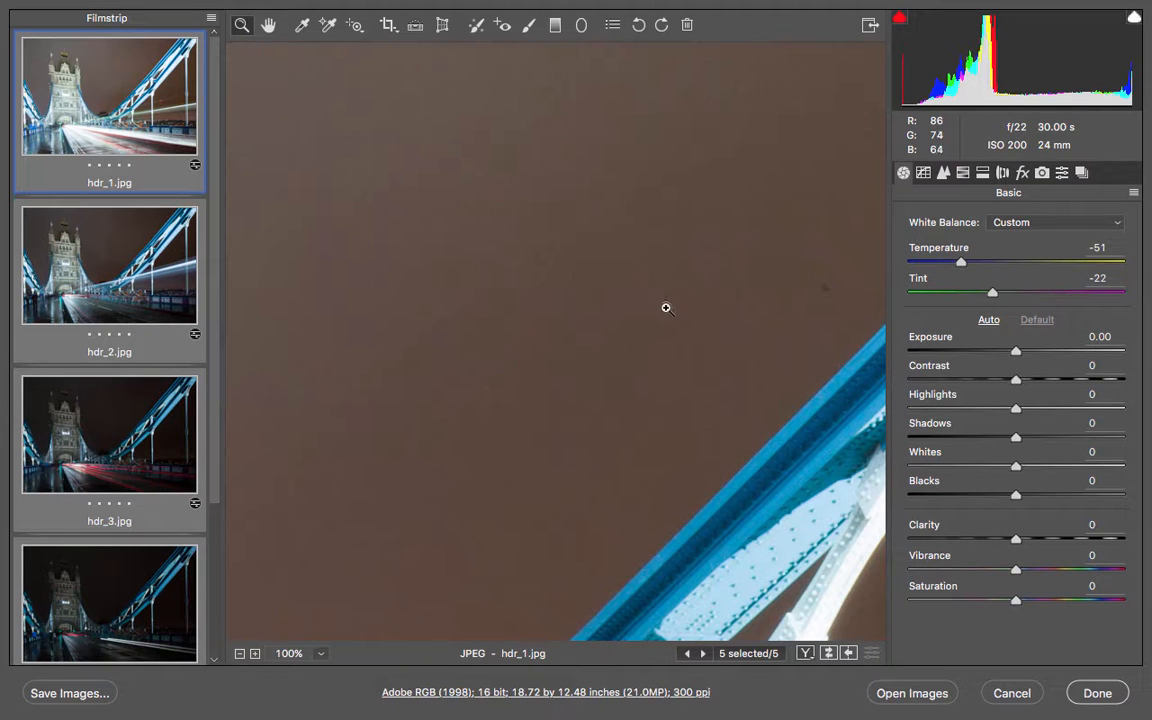
pyautogui.click(943, 172)
pyautogui.moveTo(952, 402); pyautogui.dragTo(1010, 401)
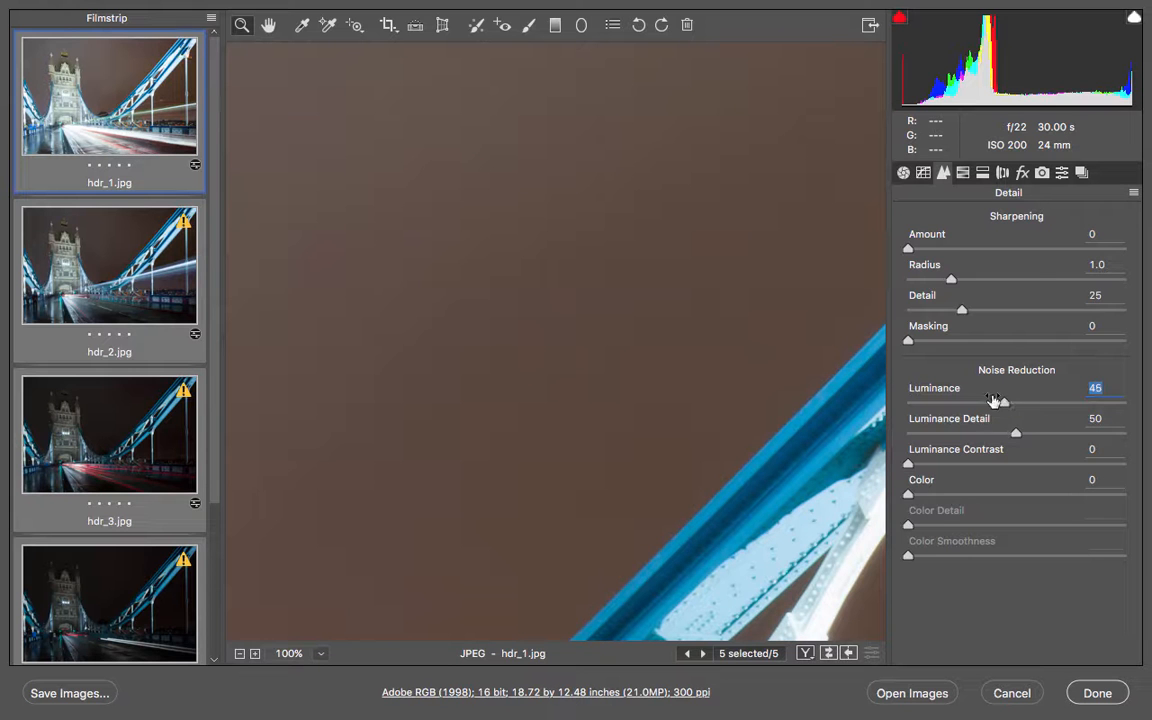
# - Examine the noise reduction in the sky of hdr_2.jpg, hdr_3.jpg, hdr_4.jpg and hdr_5.jpg at 100% magnification
pyautogui.click(113, 295)
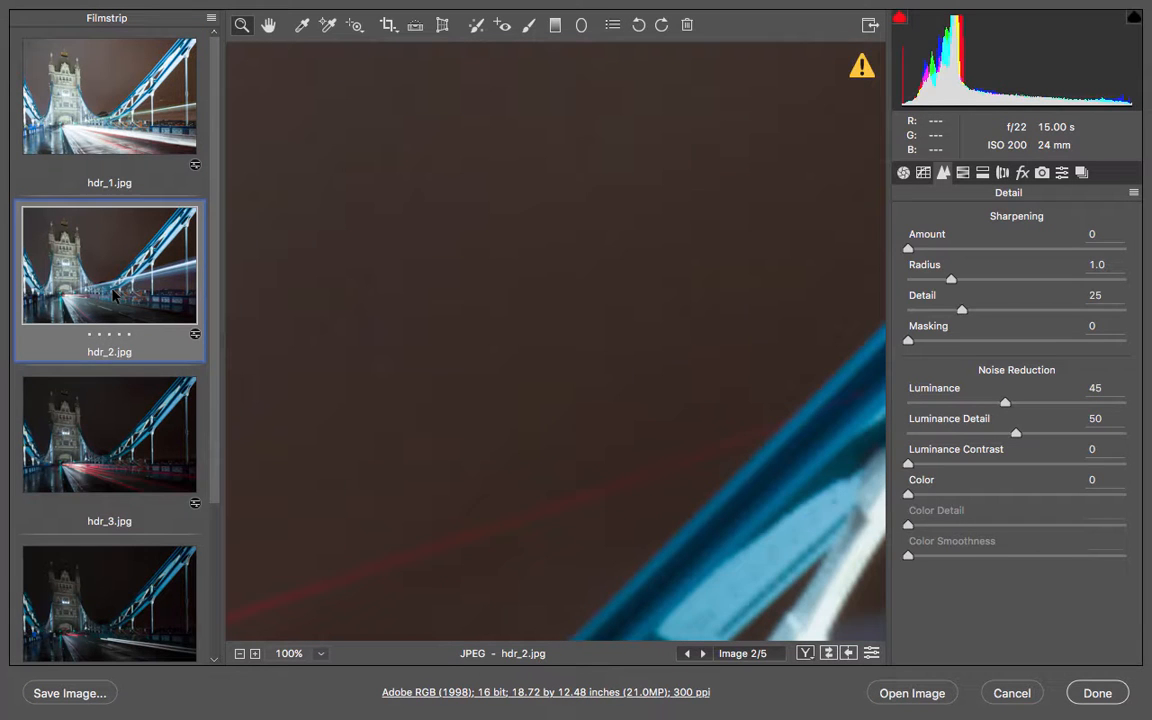
pyautogui.click(121, 387)
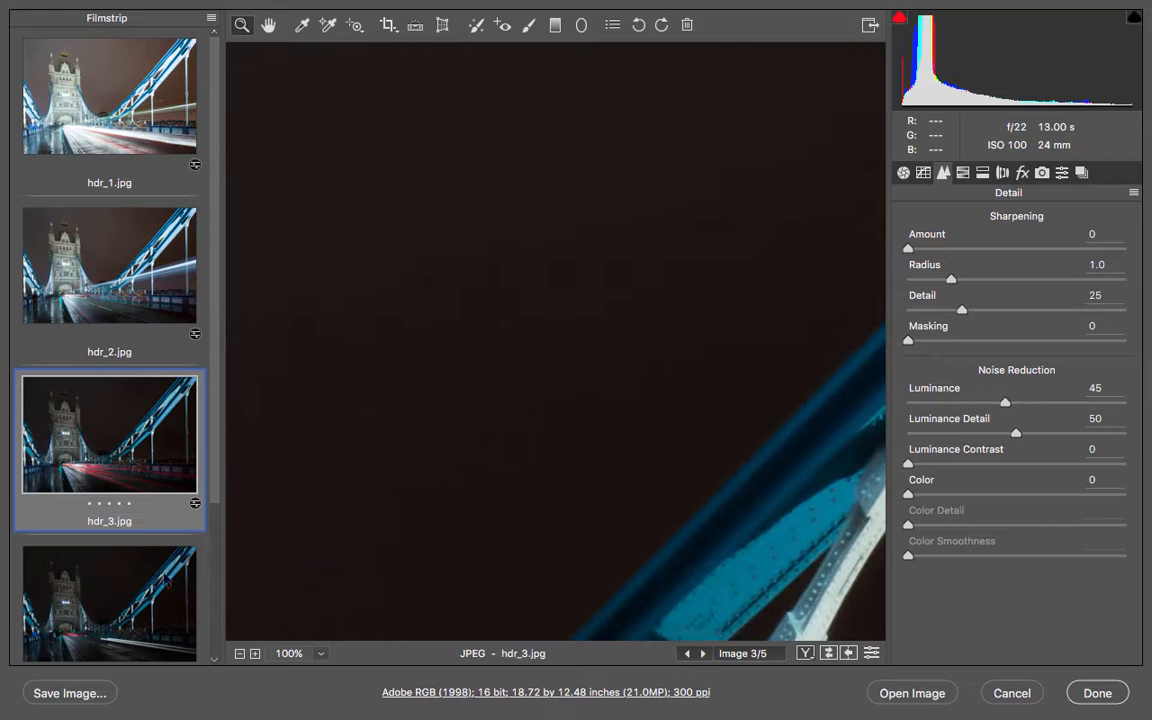
pyautogui.scroll(-1, 145, 510)
pyautogui.click(127, 538)
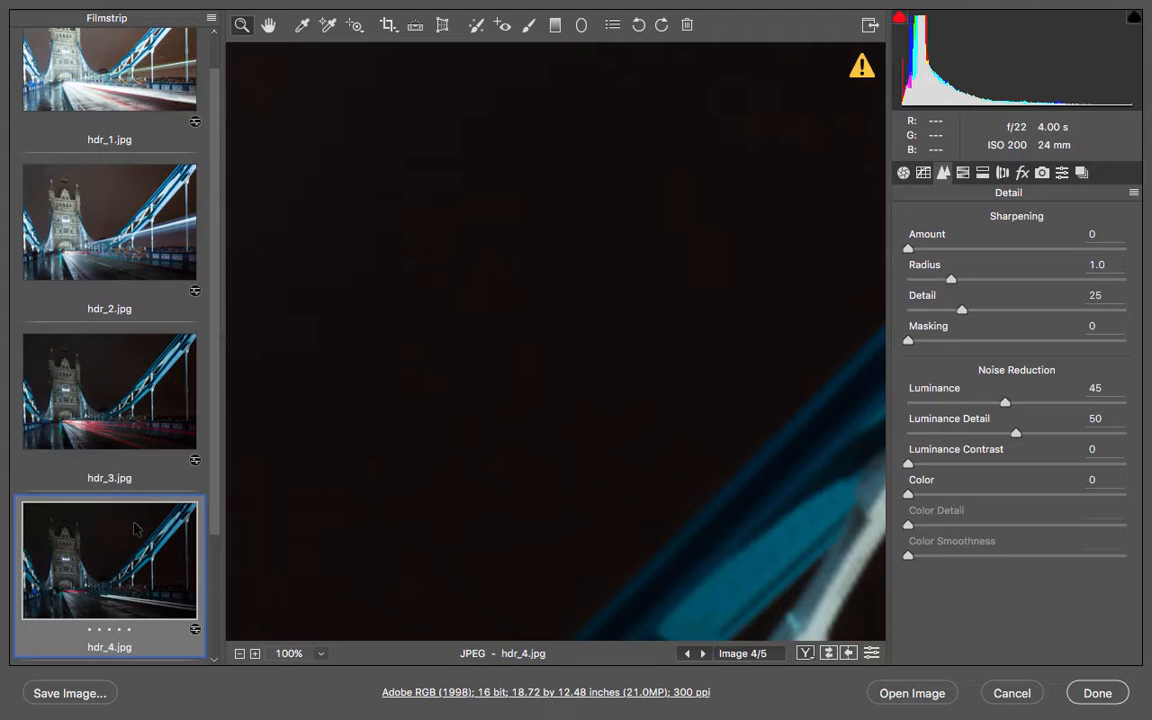
pyautogui.scroll(-4, 128, 532)
pyautogui.click(128, 526)
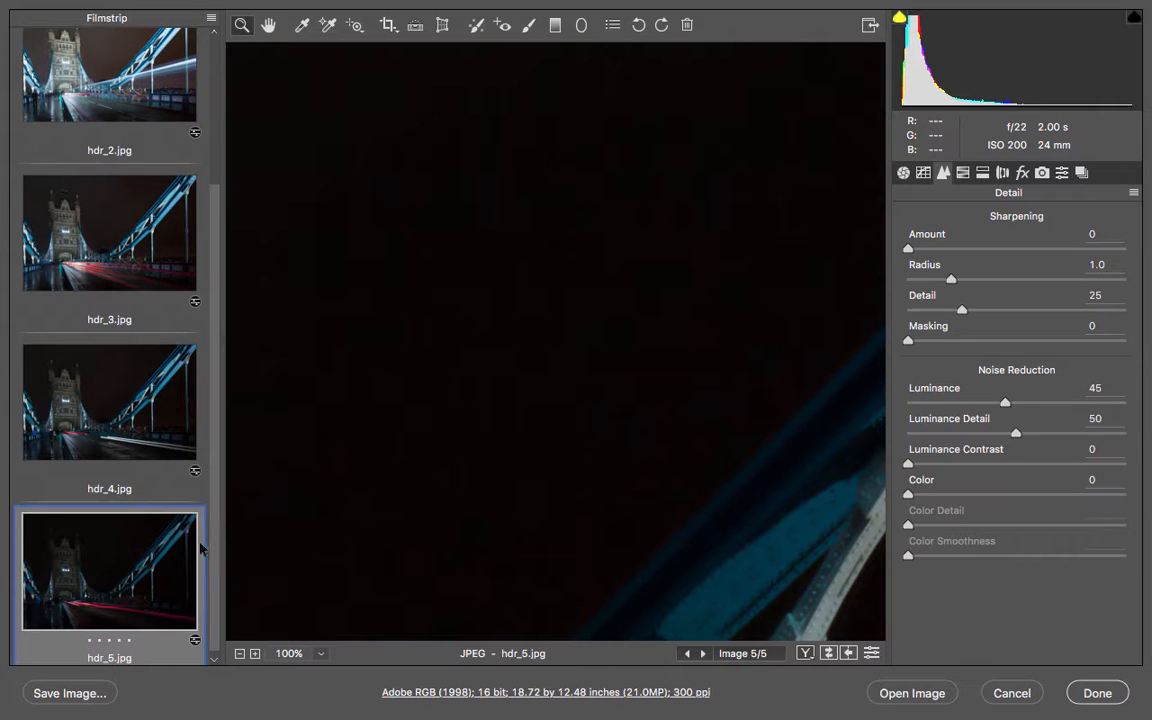
# - Select all five images again and start Merge to HDR
pyautogui.hotkey('ctrl', 'a')
pyautogui.scroll(5, 180, 150)
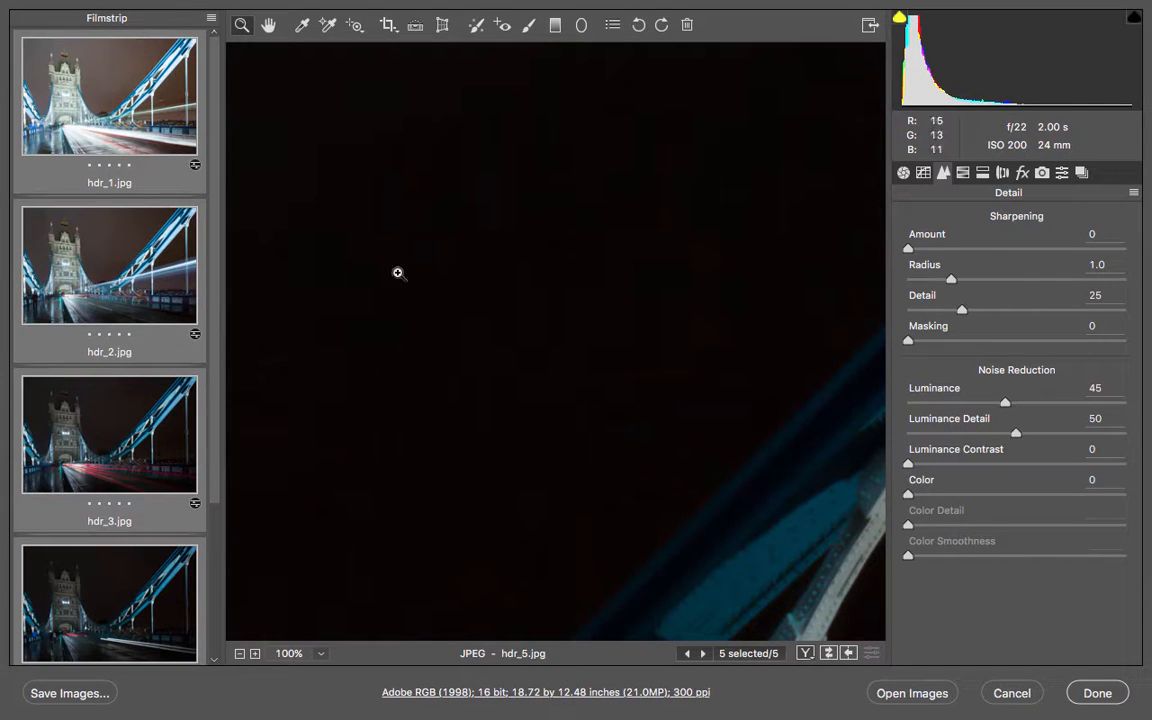
pyautogui.hotkey('ctrl', '0')
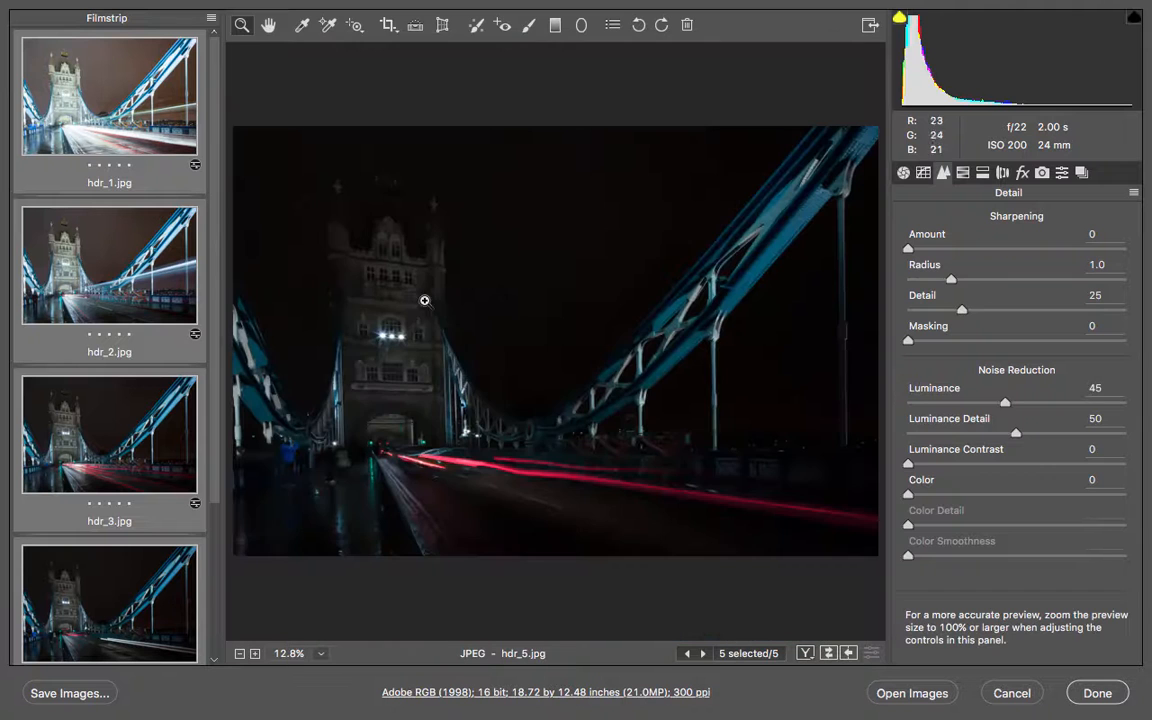
pyautogui.click(211, 20)
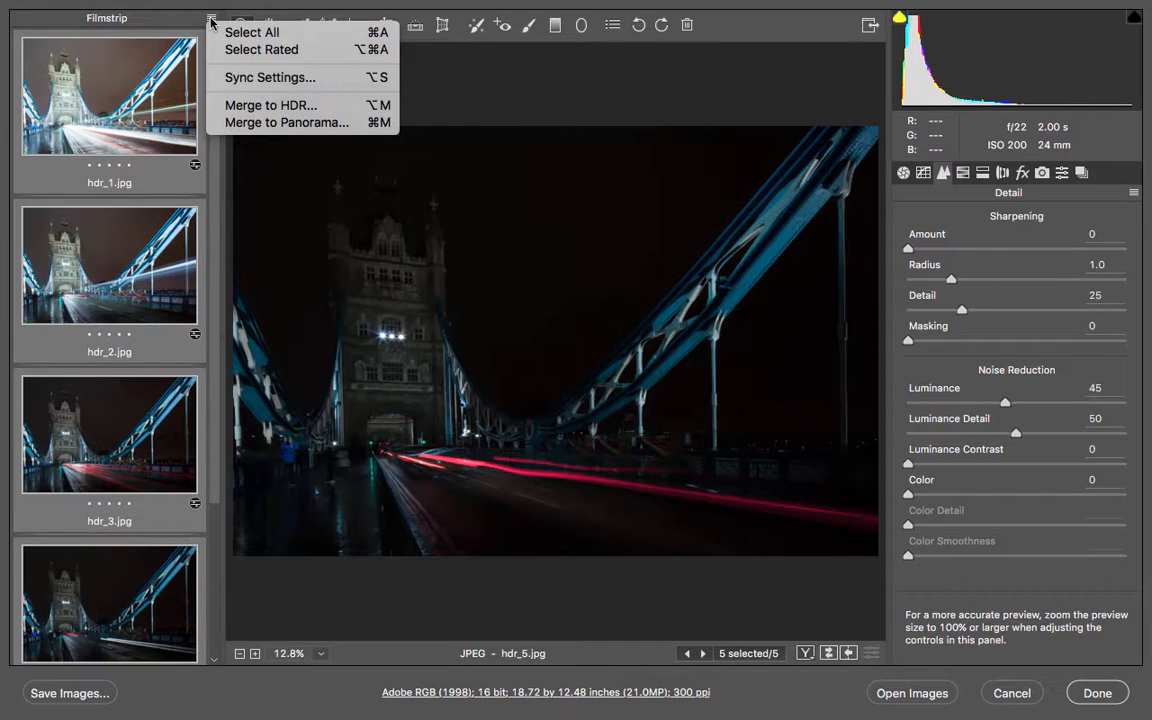
pyautogui.click(321, 113)
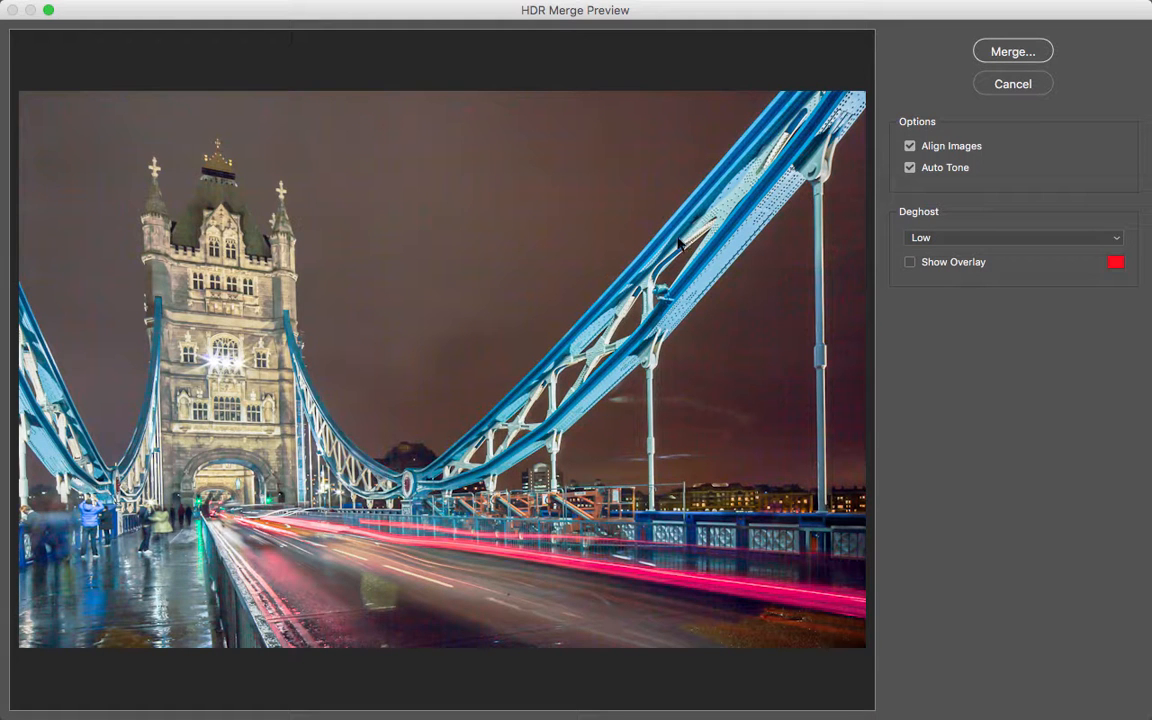
# - Compare the HDR merge preview with Auto Tone off and on, and with the deghost overlay shown and hidden
pyautogui.click(909, 146)
pyautogui.click(910, 168)
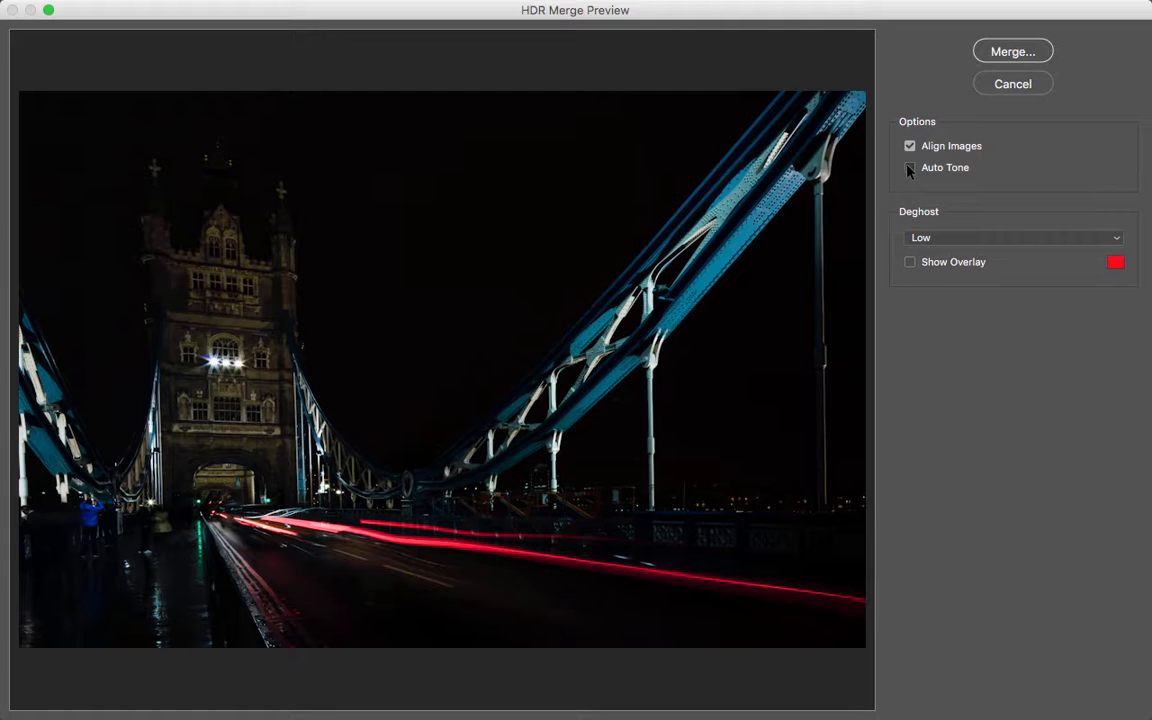
pyautogui.click(910, 168)
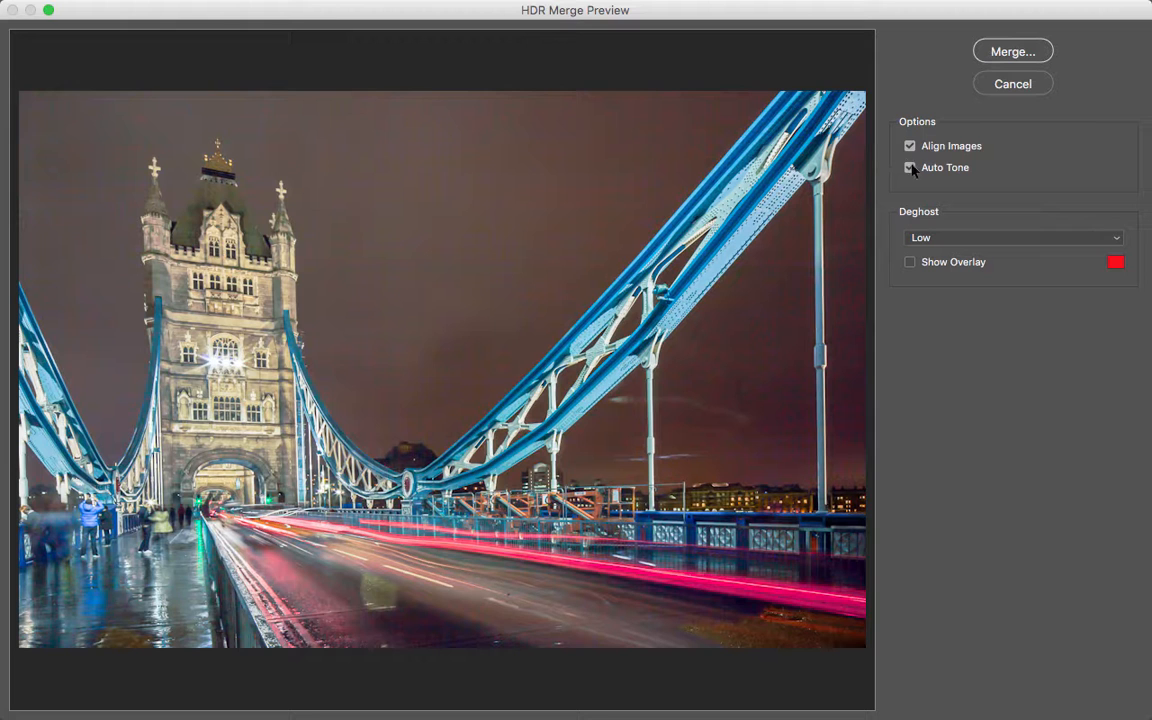
pyautogui.click(910, 263)
pyautogui.click(910, 263)
# - Set Deghost to Off, then merge the images and save the result as hdr_5-HDR in the "before after\" folder
pyautogui.click(993, 245)
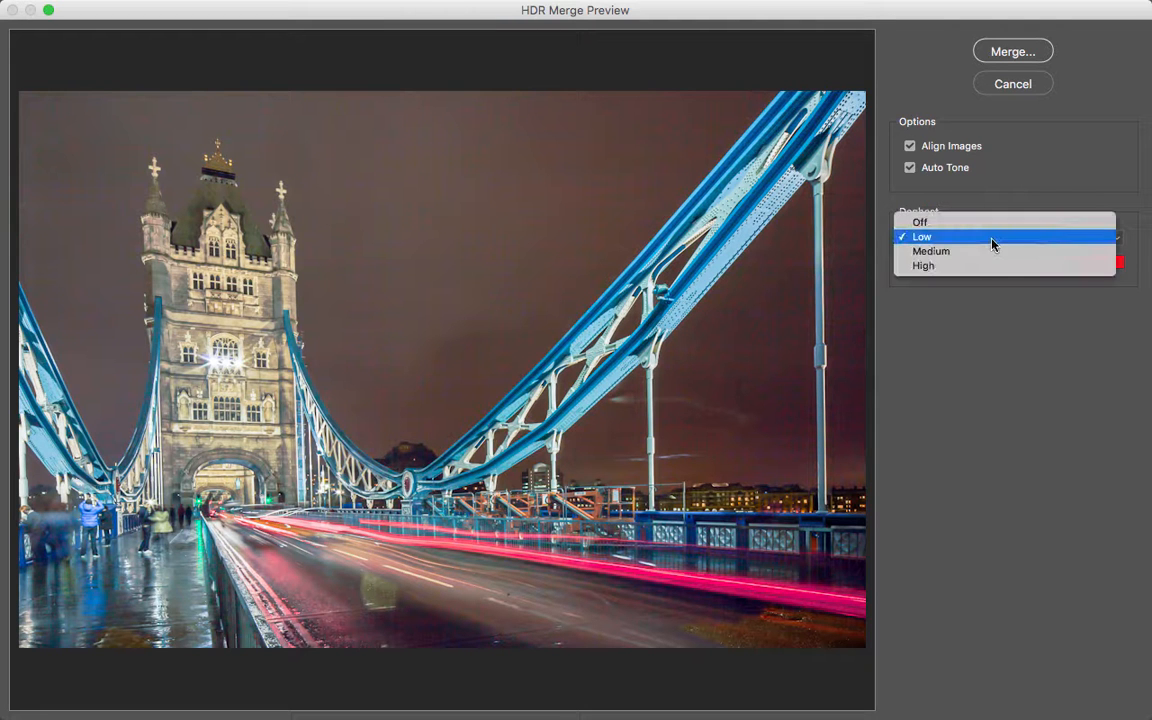
pyautogui.click(935, 231)
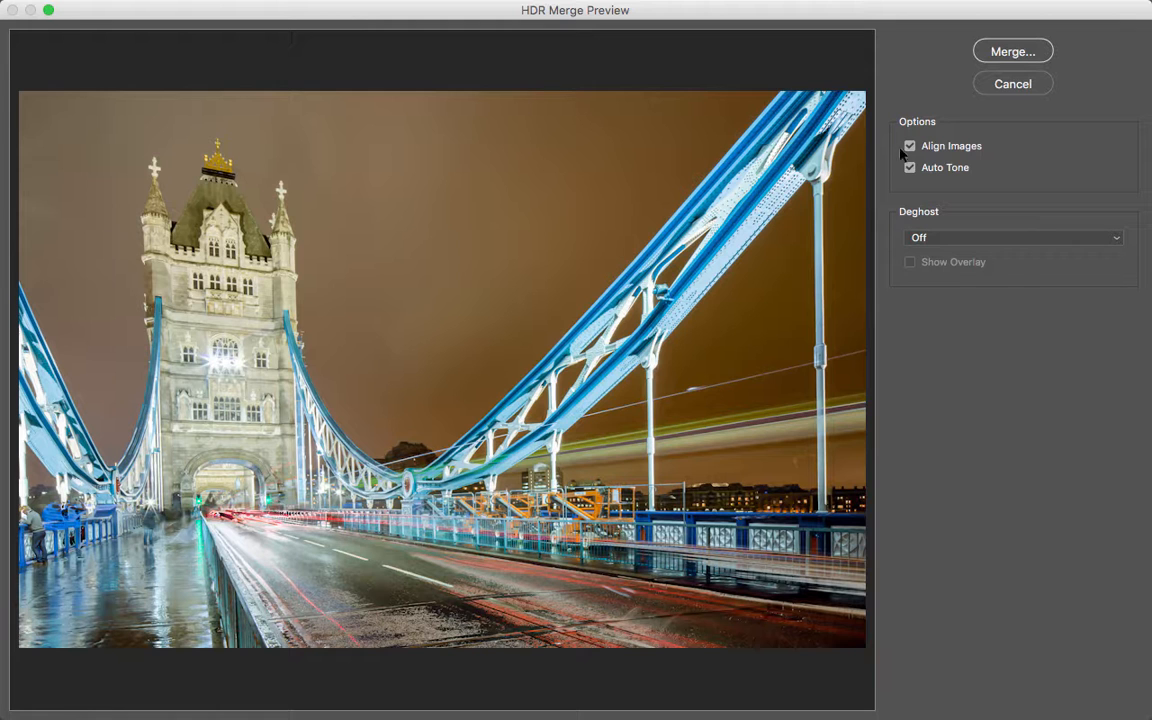
pyautogui.click(1006, 51)
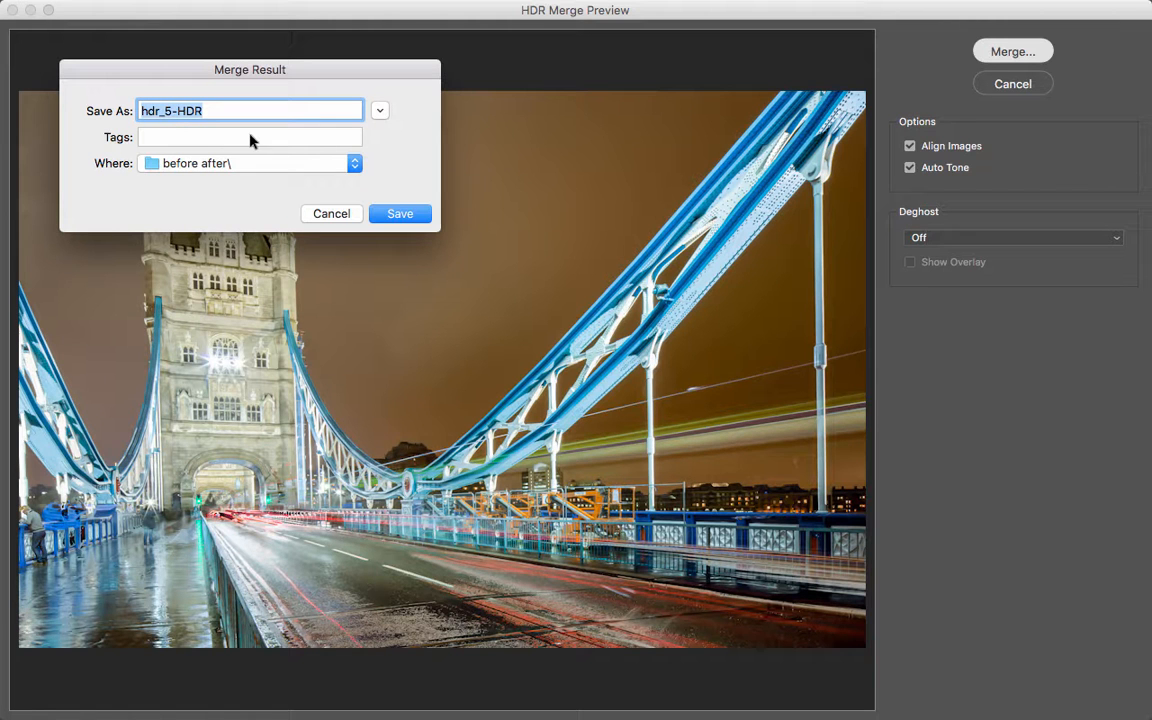
pyautogui.click(404, 218)
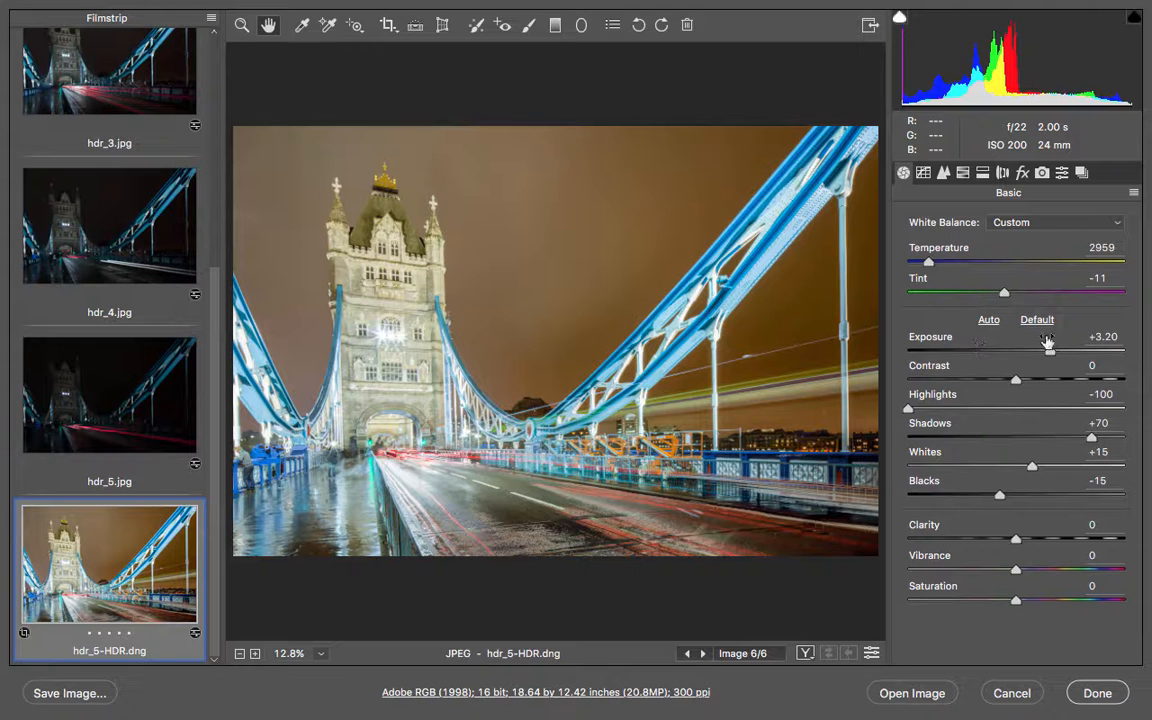
# - Set Highlights to -33, Shadows to -38 and Exposure to +2.25 on the merged HDR image
pyautogui.click(981, 408)
pyautogui.moveTo(1041, 432); pyautogui.dragTo(1005, 418)
pyautogui.moveTo(1050, 351)
pyautogui.mouseDown()
pyautogui.moveTo(1023, 351)
pyautogui.moveTo(1036, 351)
pyautogui.mouseUp()
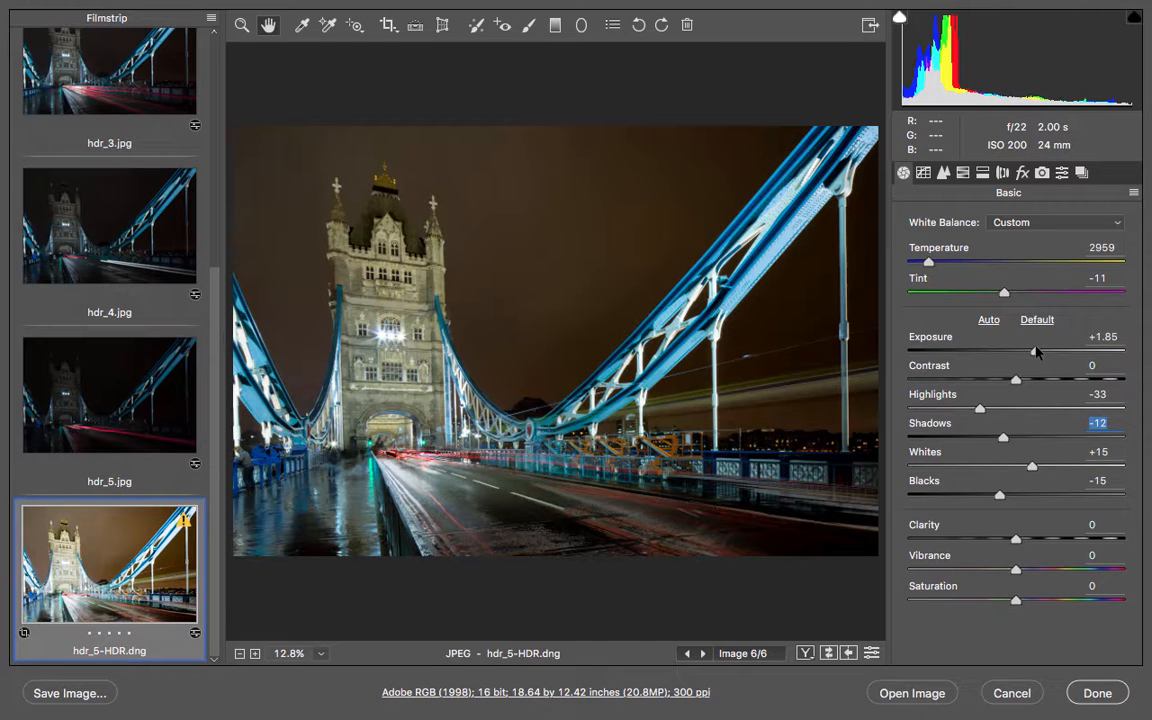
pyautogui.moveTo(1003, 437); pyautogui.dragTo(974, 437)
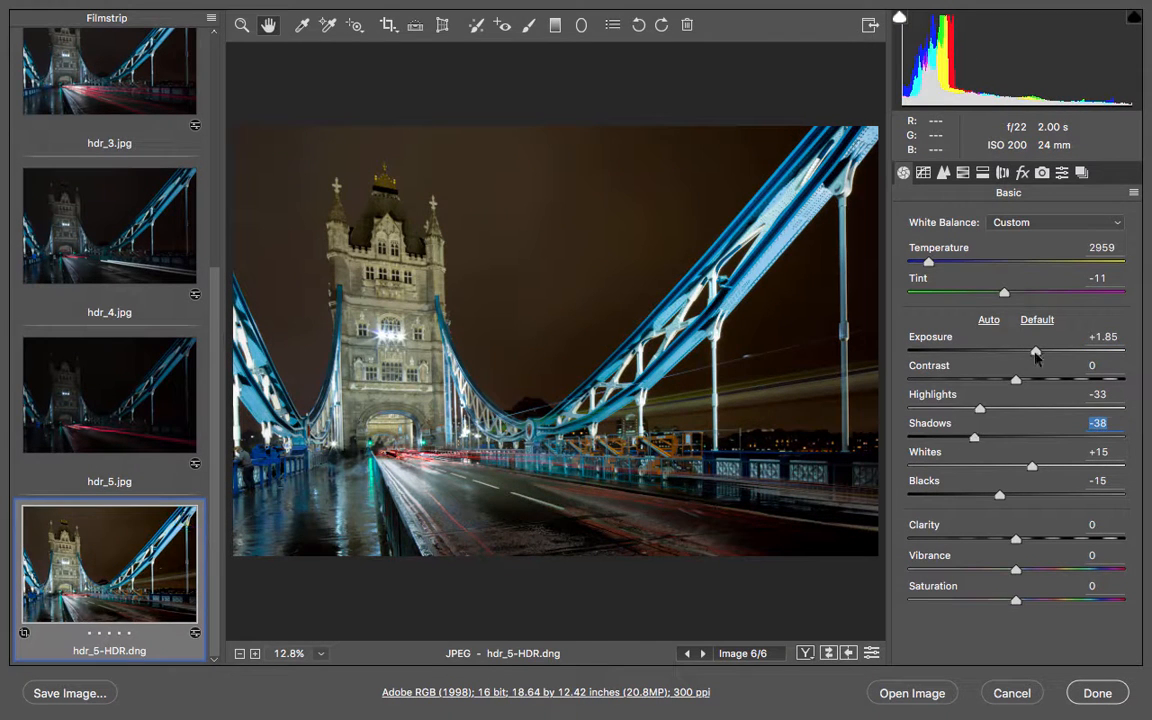
pyautogui.moveTo(1036, 352)
pyautogui.mouseDown()
pyautogui.moveTo(1124, 349)
pyautogui.moveTo(908, 351)
pyautogui.moveTo(1040, 343)
pyautogui.mouseUp()
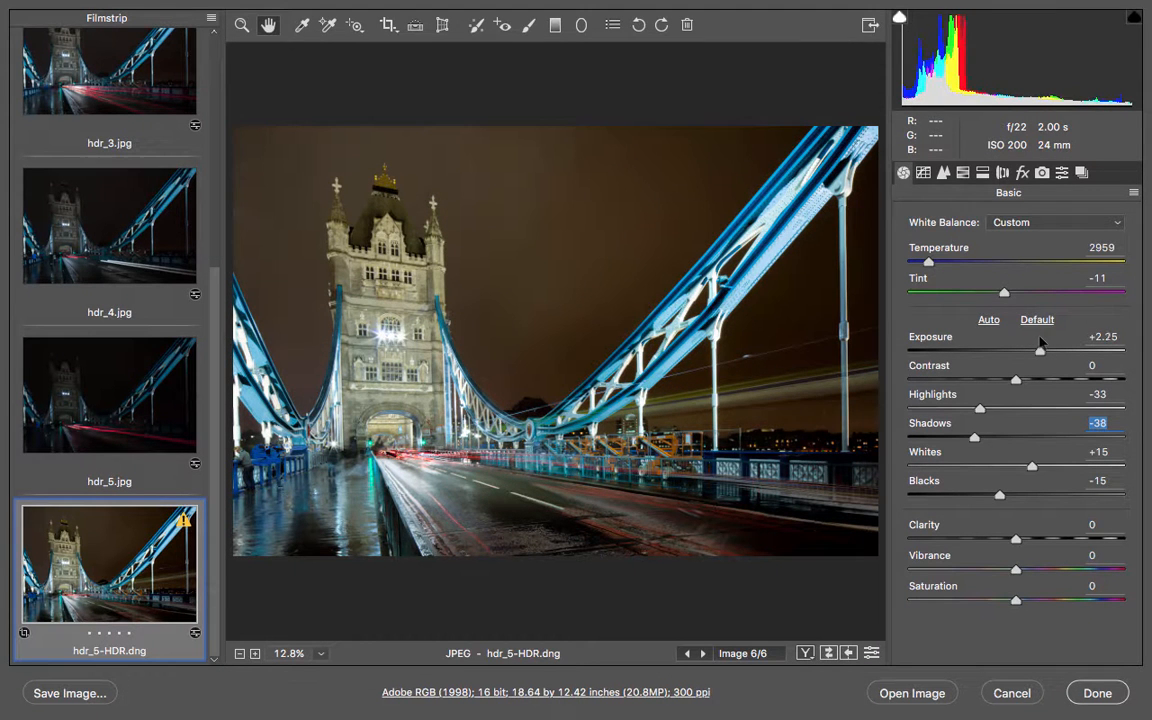
# - Paint an Adjustment Brush correction with Exposure +1.00 over the road and the walkway railings of the merged image
pyautogui.click(529, 27)
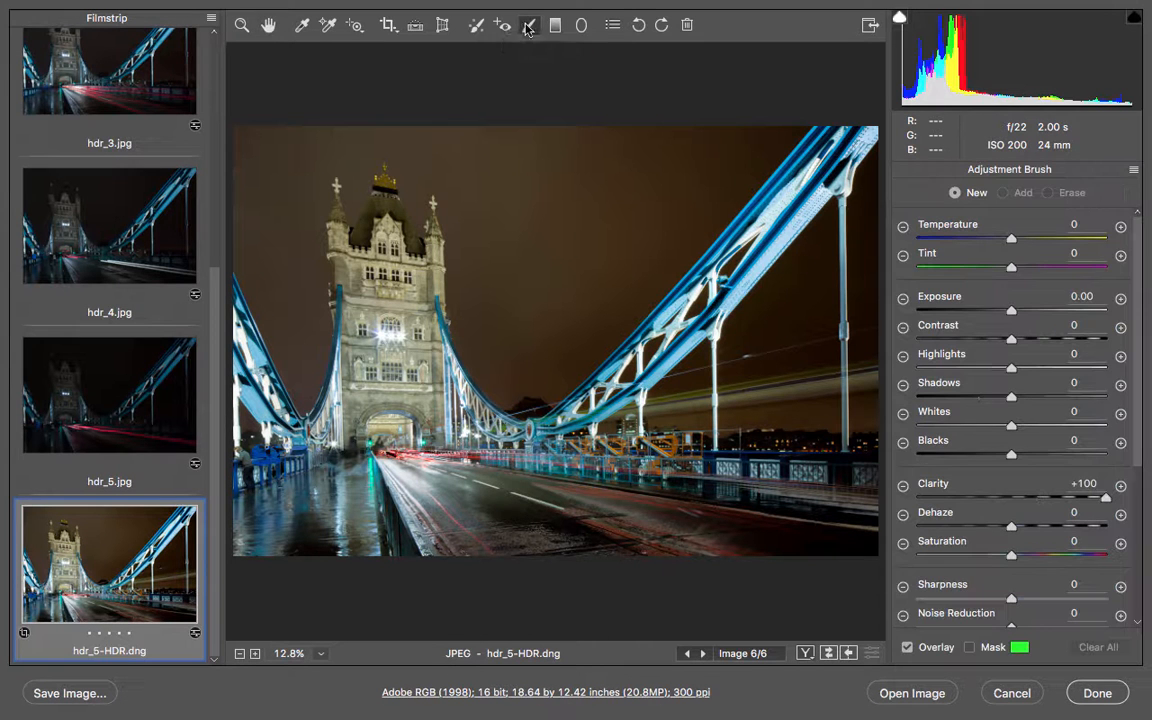
pyautogui.click(1121, 298)
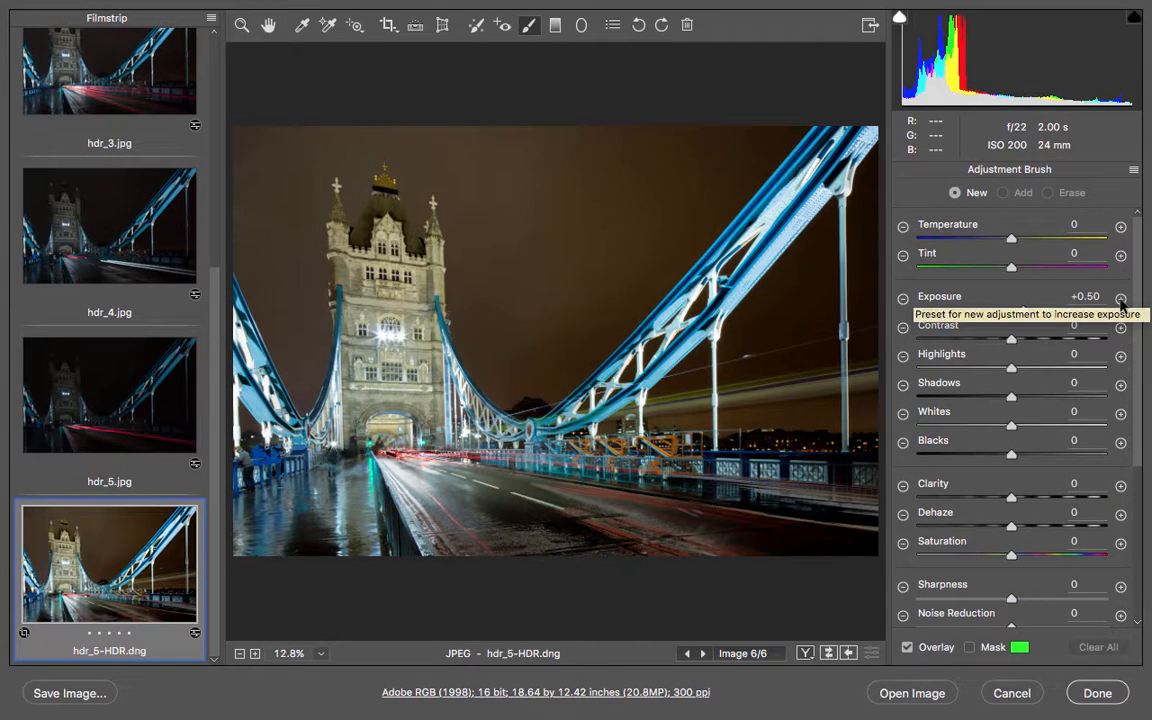
pyautogui.click(1121, 298)
pyautogui.press(']')
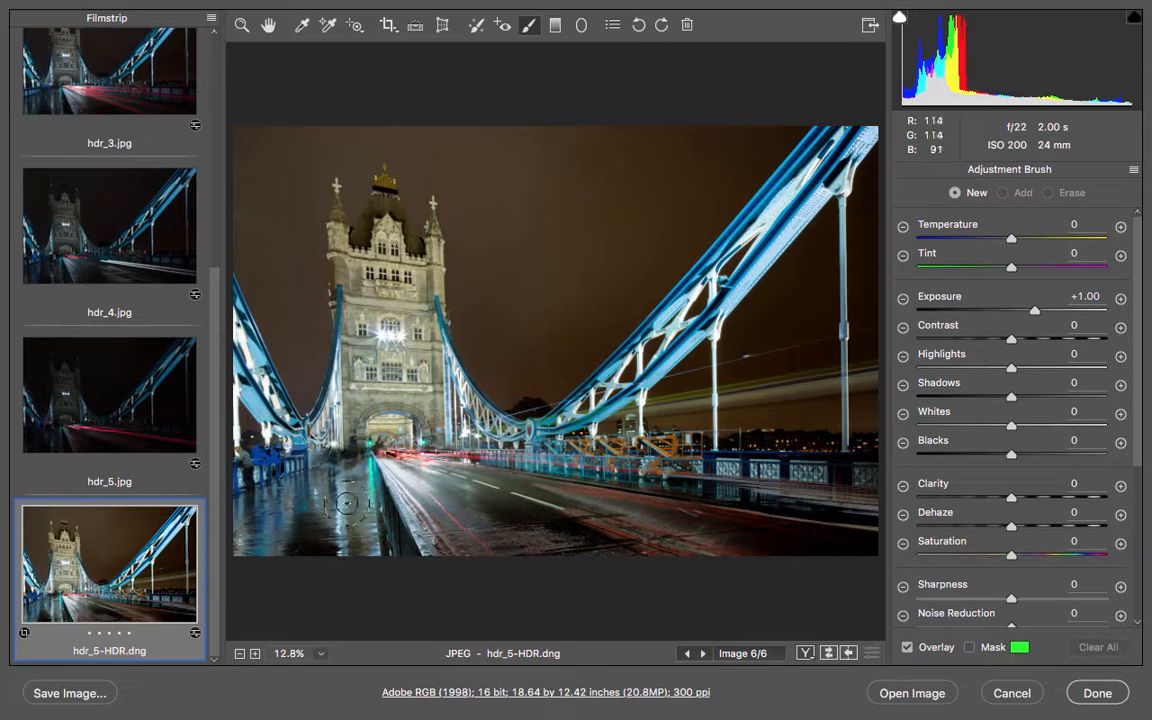
pyautogui.moveTo(398, 466); pyautogui.dragTo(464, 522)
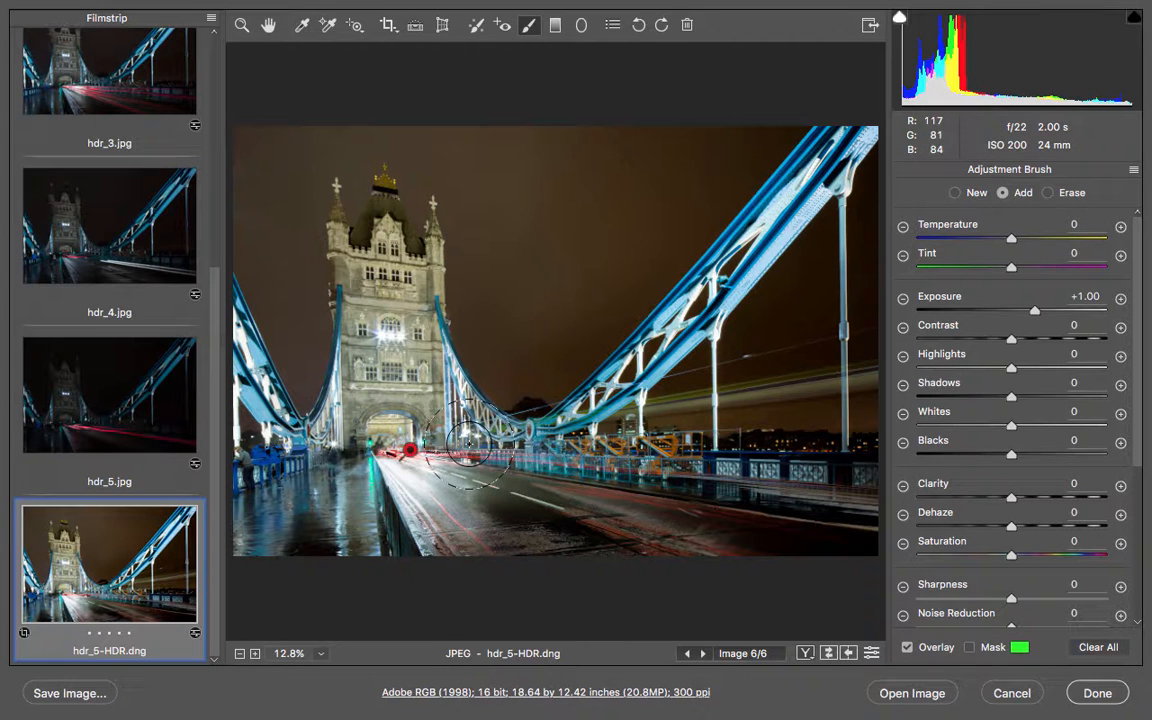
pyautogui.moveTo(500, 472); pyautogui.dragTo(870, 477)
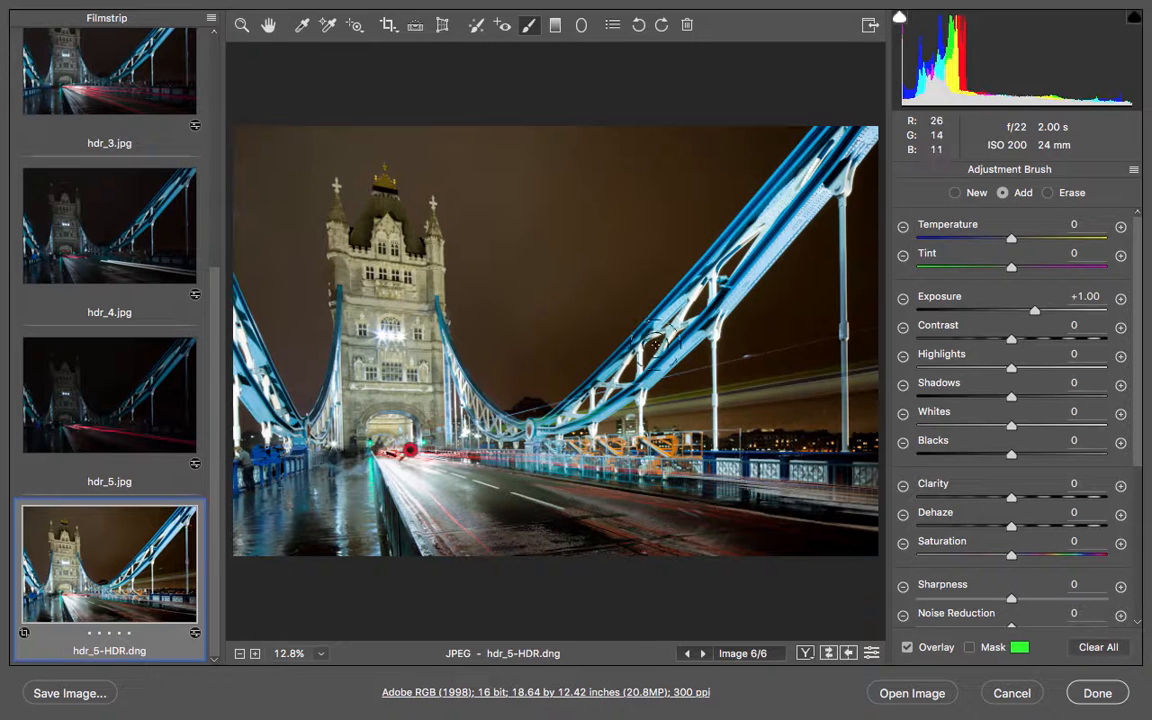
pyautogui.moveTo(283, 452); pyautogui.dragTo(248, 445)
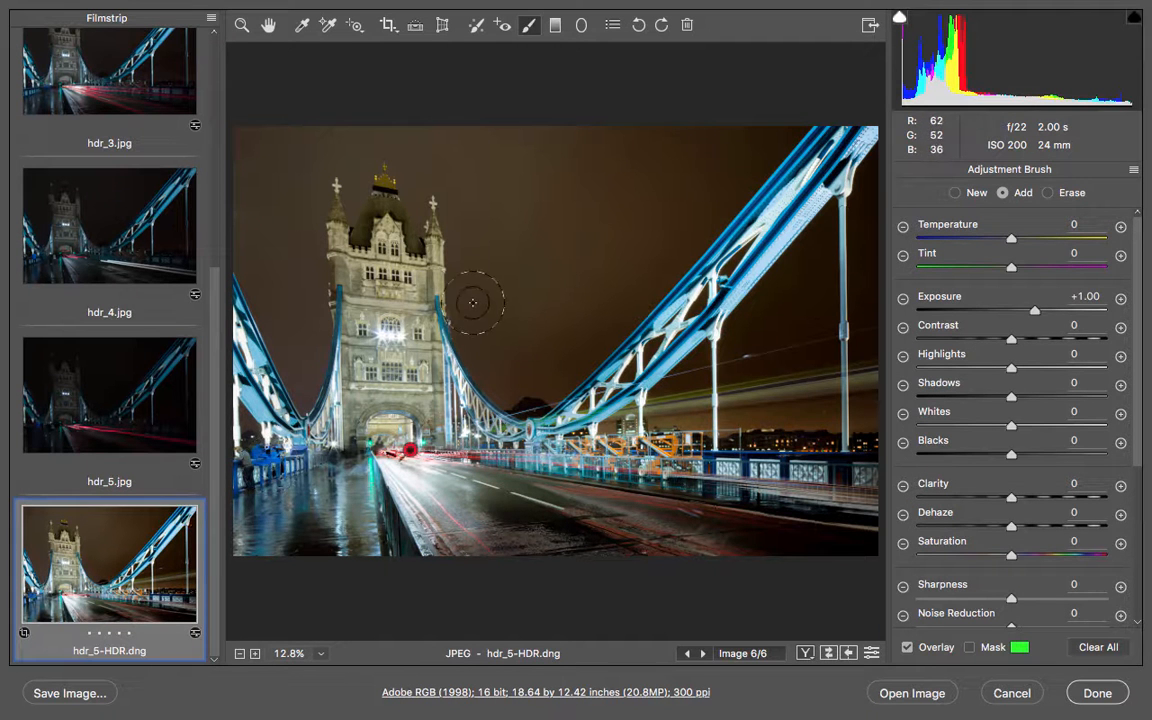
# - Paint a new Adjustment Brush correction with Exposure -0.50 over the tower and, with a larger brush, the night sky
pyautogui.click(904, 300)
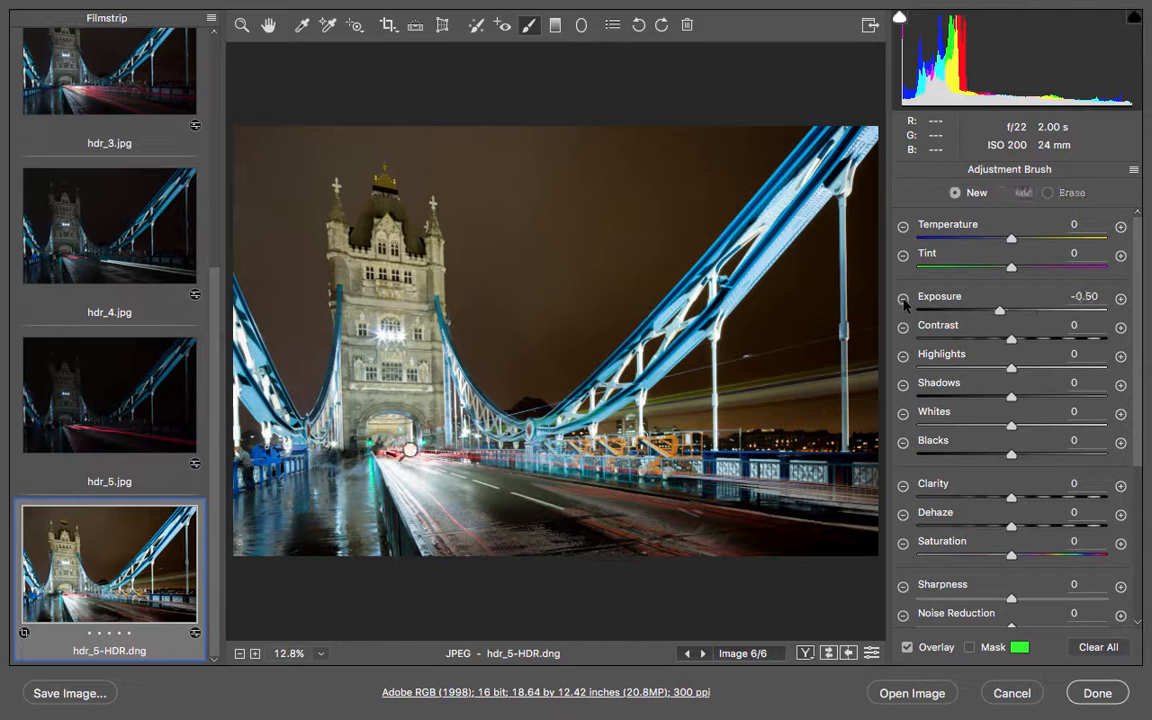
pyautogui.moveTo(405, 277)
pyautogui.mouseDown()
pyautogui.moveTo(365, 284)
pyautogui.moveTo(350, 272)
pyautogui.moveTo(350, 340)
pyautogui.moveTo(386, 404)
pyautogui.moveTo(345, 266)
pyautogui.mouseUp()
pyautogui.press(']')
pyautogui.press(']')
pyautogui.press(']')
pyautogui.moveTo(286, 141)
pyautogui.mouseDown()
pyautogui.moveTo(344, 121)
pyautogui.moveTo(491, 129)
pyautogui.moveTo(535, 327)
pyautogui.moveTo(599, 240)
pyautogui.moveTo(370, 118)
pyautogui.moveTo(301, 304)
pyautogui.moveTo(285, 84)
pyautogui.moveTo(663, 198)
pyautogui.mouseUp()
pyautogui.moveTo(778, 284)
pyautogui.mouseDown()
pyautogui.moveTo(870, 250)
pyautogui.moveTo(876, 163)
pyautogui.mouseUp()
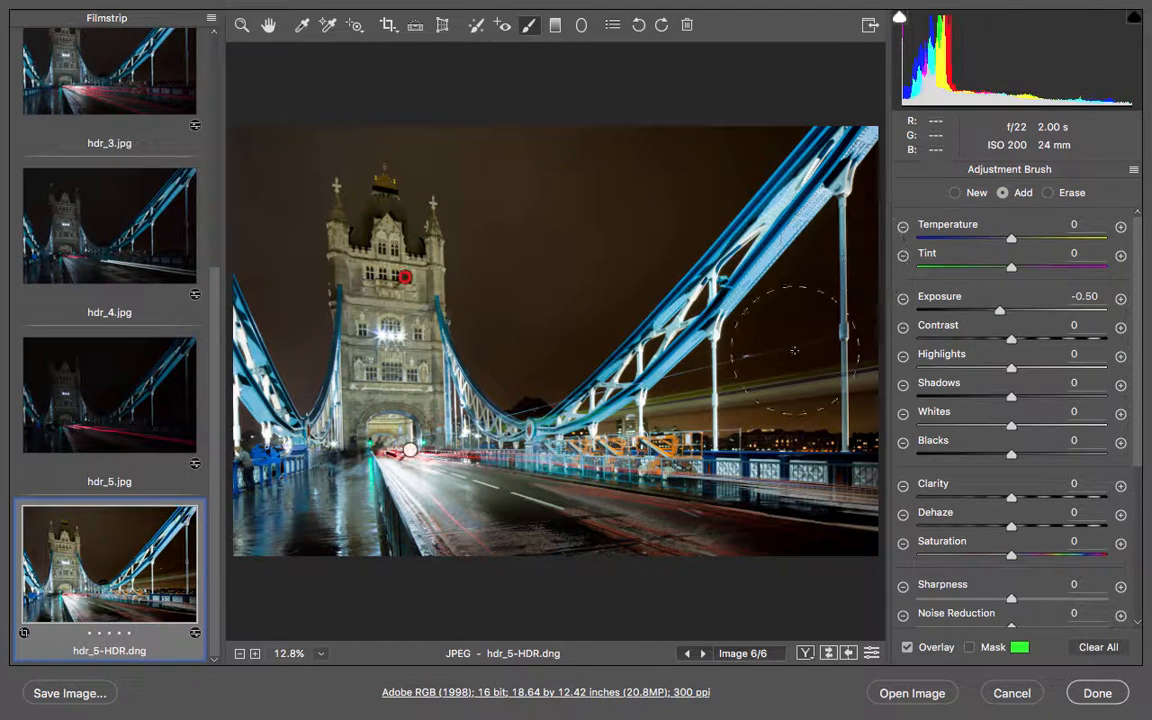
pyautogui.moveTo(540, 305)
pyautogui.mouseDown()
pyautogui.moveTo(465, 134)
pyautogui.moveTo(275, 138)
pyautogui.mouseUp()
pyautogui.press('z')
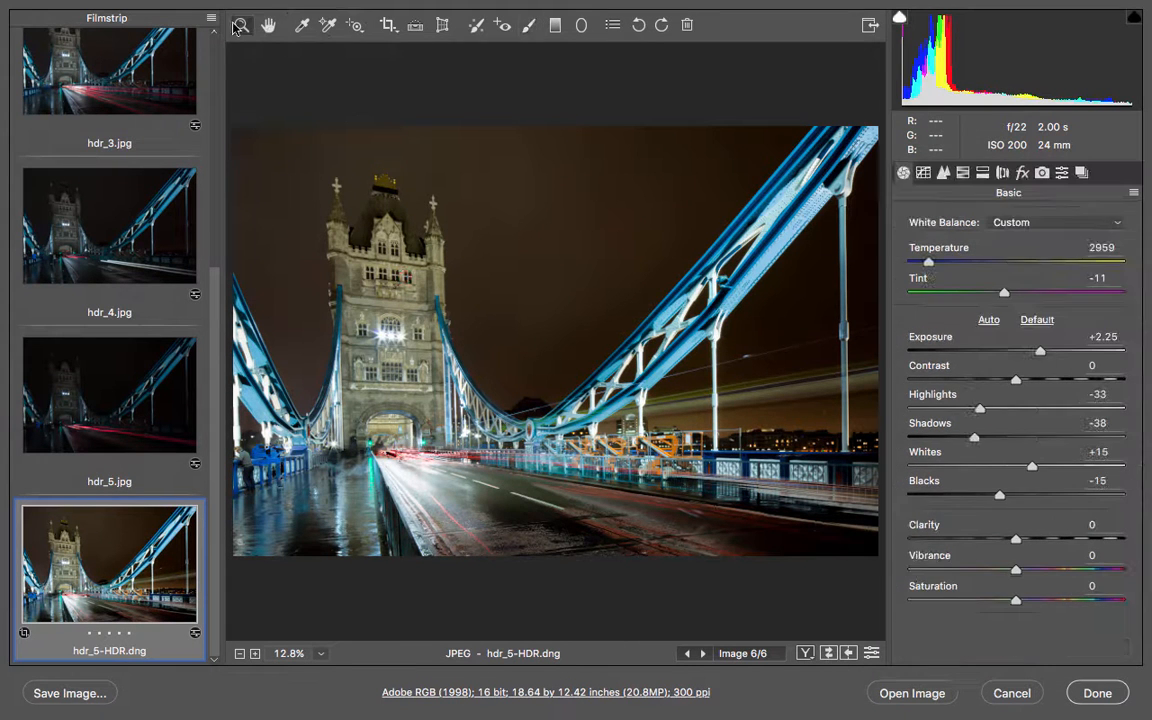
# - Set Clarity to +36, Vibrance to +13 and Saturation to -11, then open the HDR image in Photoshop
pyautogui.moveTo(1020, 540); pyautogui.dragTo(1058, 540)
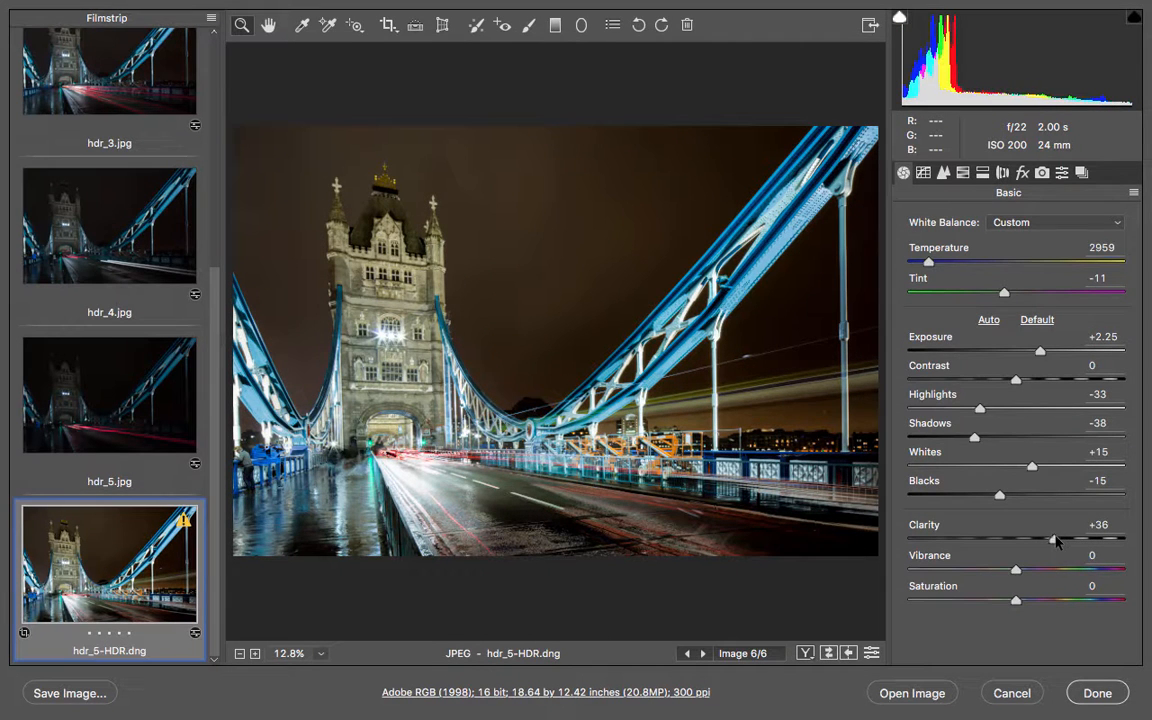
pyautogui.moveTo(1016, 570); pyautogui.dragTo(1030, 573)
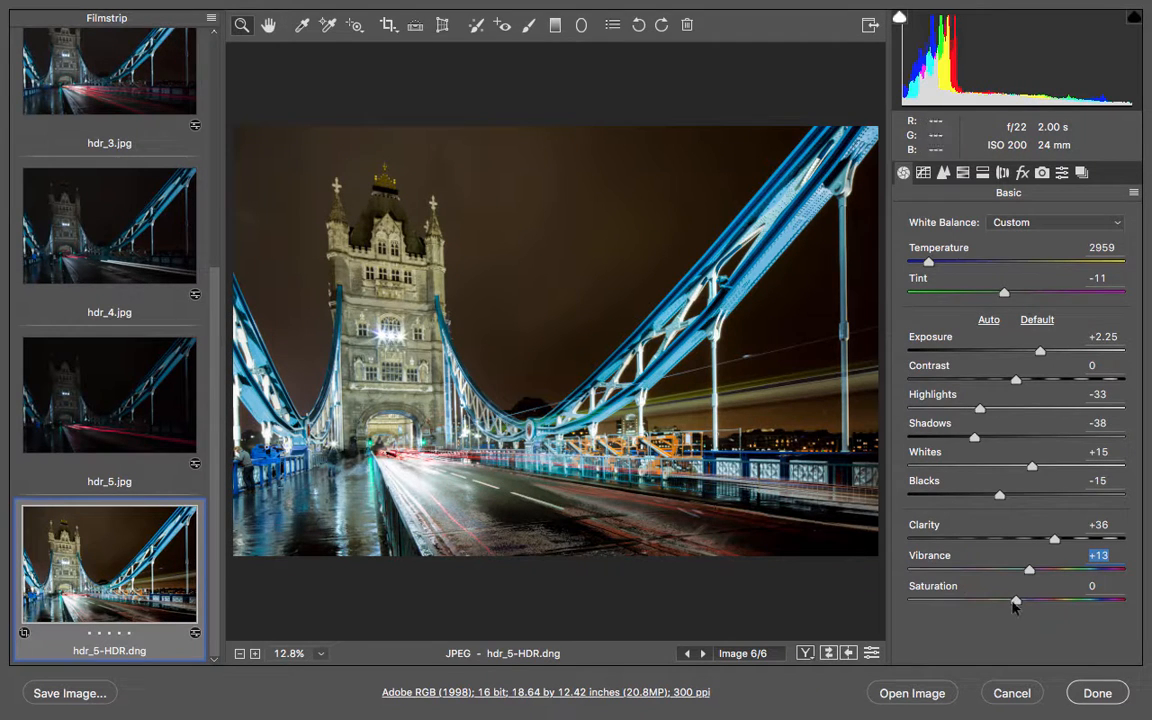
pyautogui.moveTo(1015, 601); pyautogui.dragTo(998, 601)
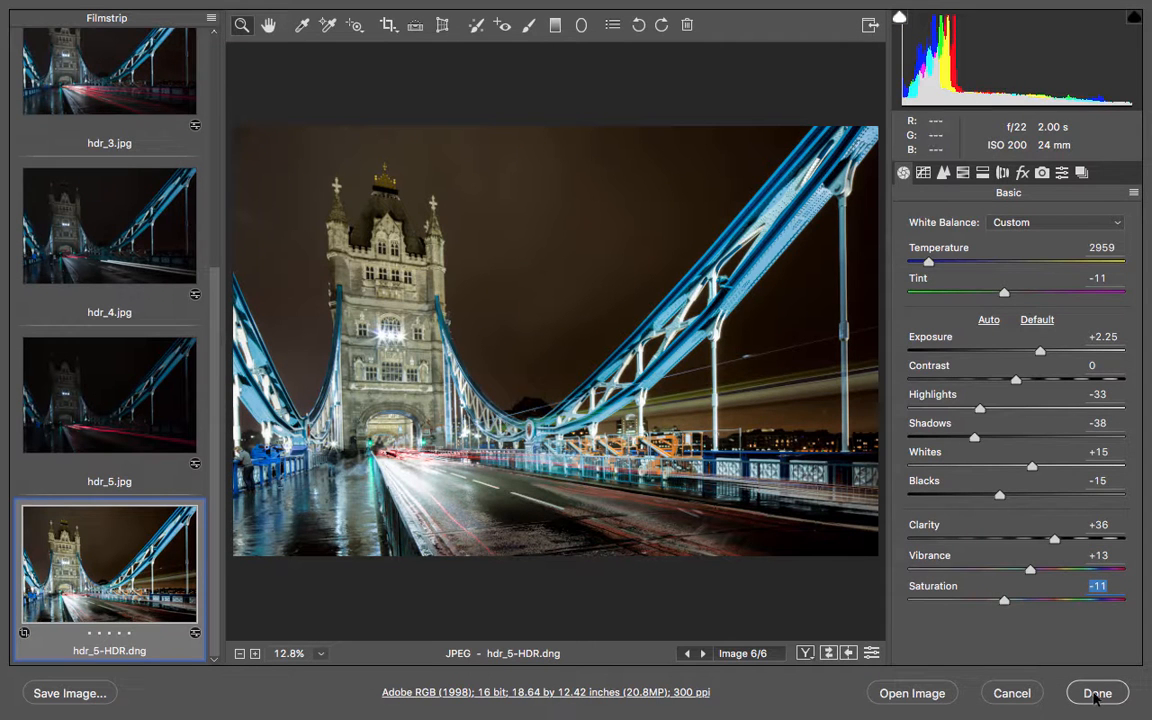
pyautogui.click(929, 697)
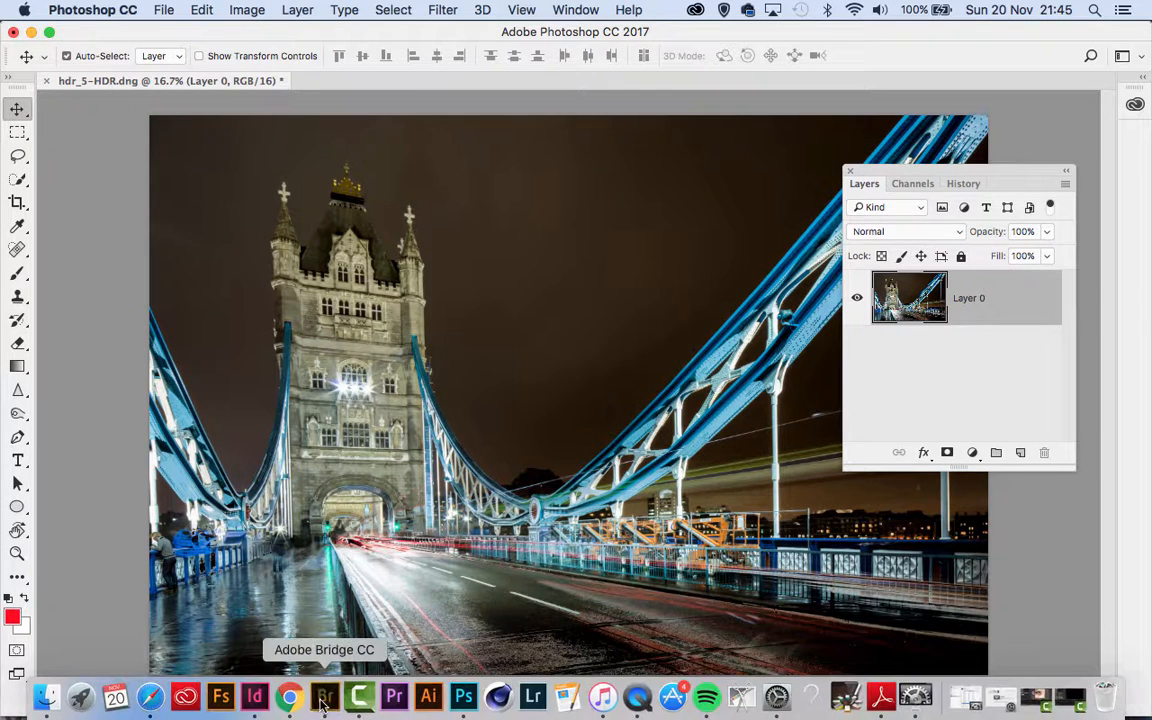
# - Switch to Adobe Bridge and compare the three extra light-trail photos with the bracketed exposures hdr_1.jpg and hdr_3.jpg
pyautogui.click(324, 694)
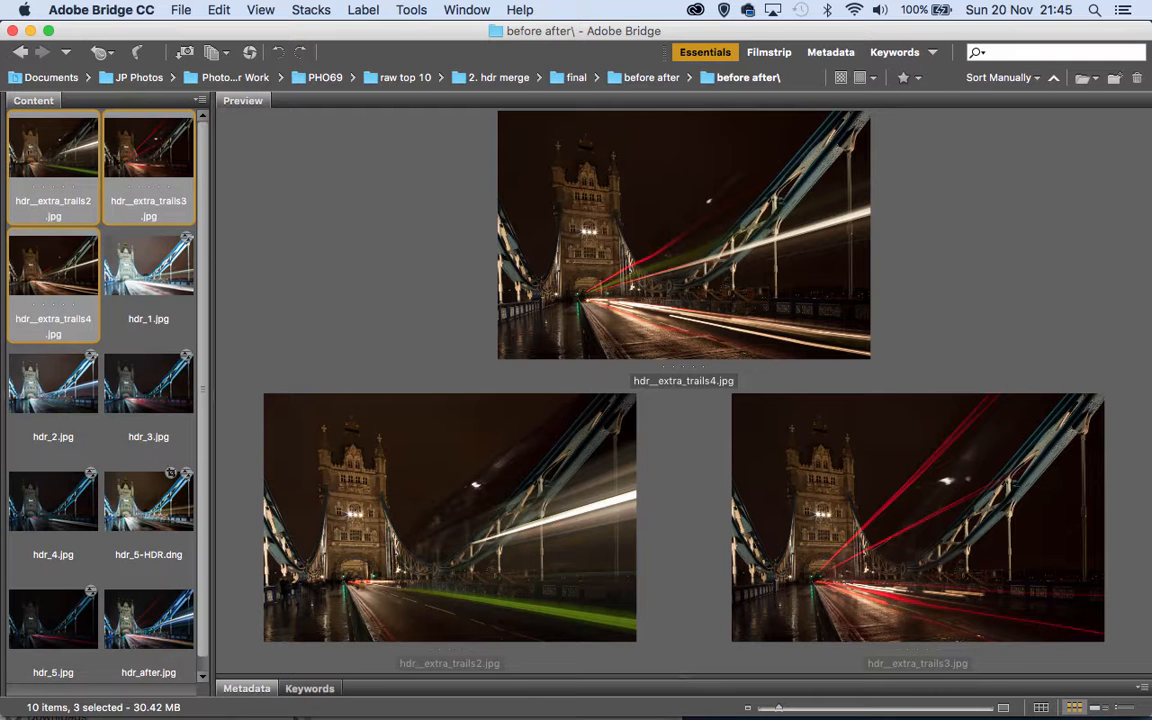
pyautogui.click(142, 140)
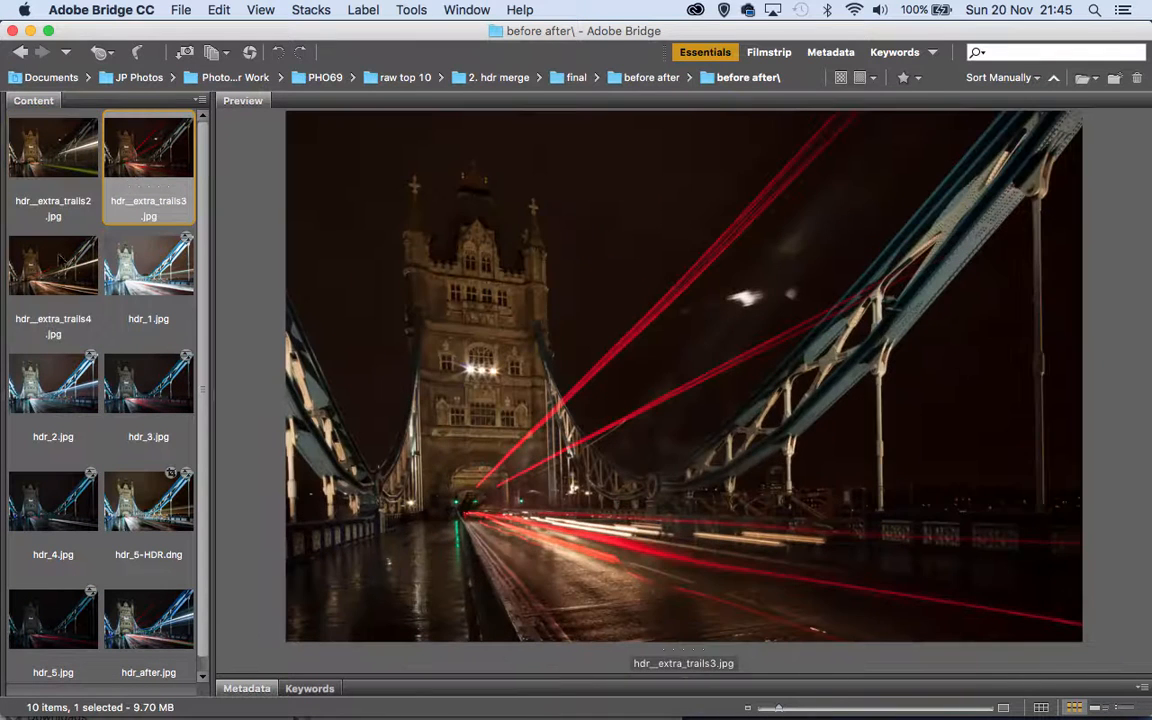
pyautogui.click(40, 253)
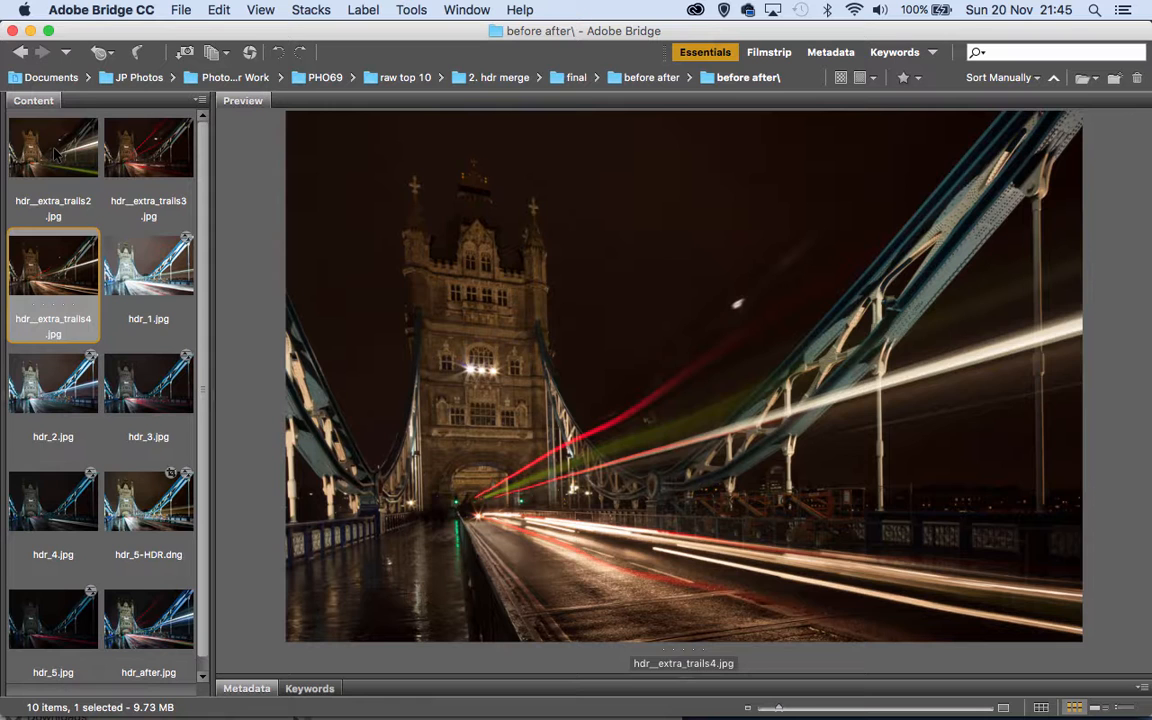
pyautogui.click(55, 150)
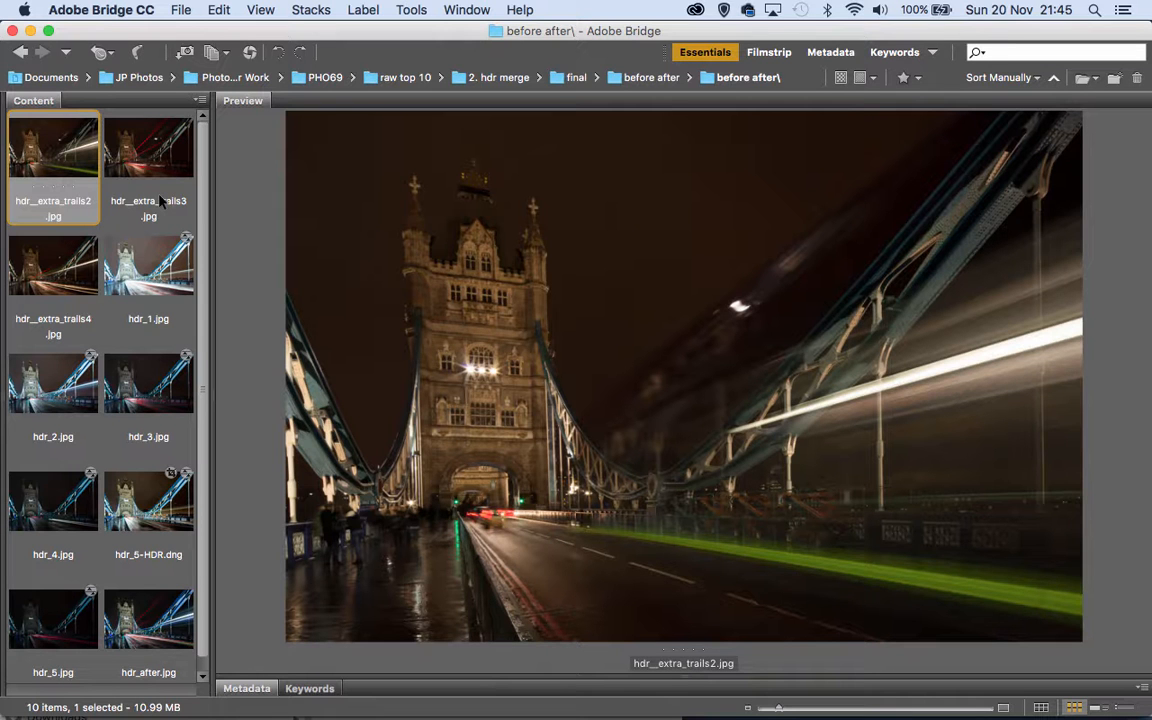
pyautogui.click(143, 250)
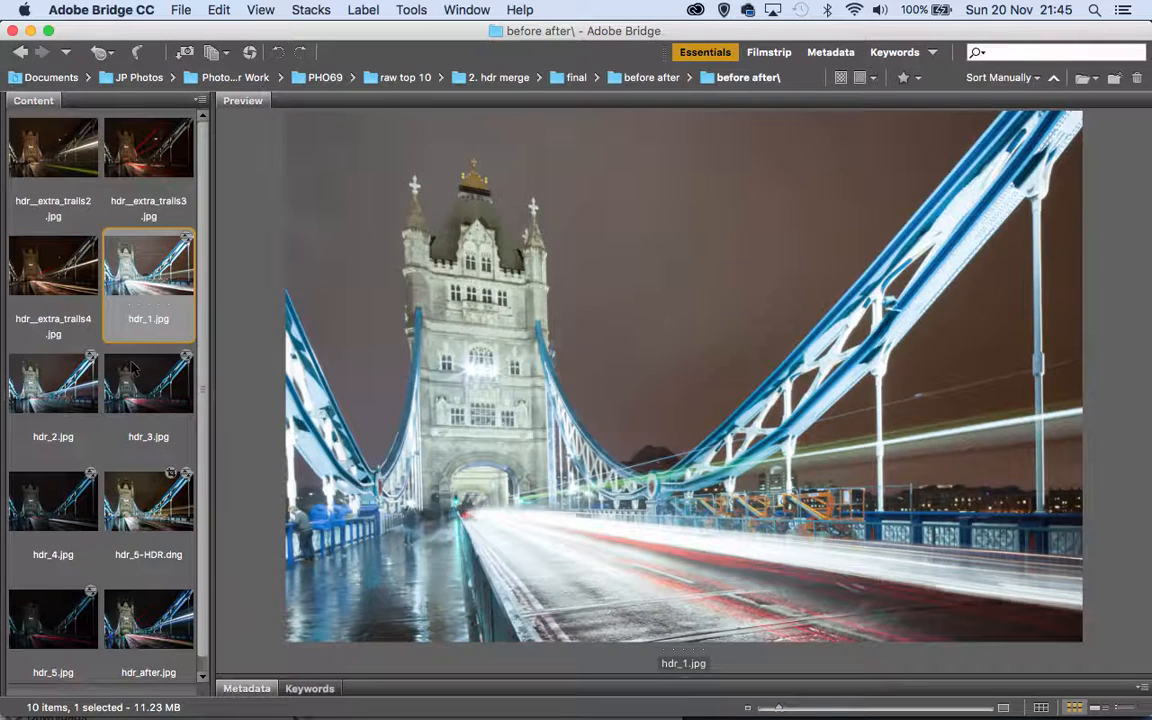
pyautogui.click(157, 386)
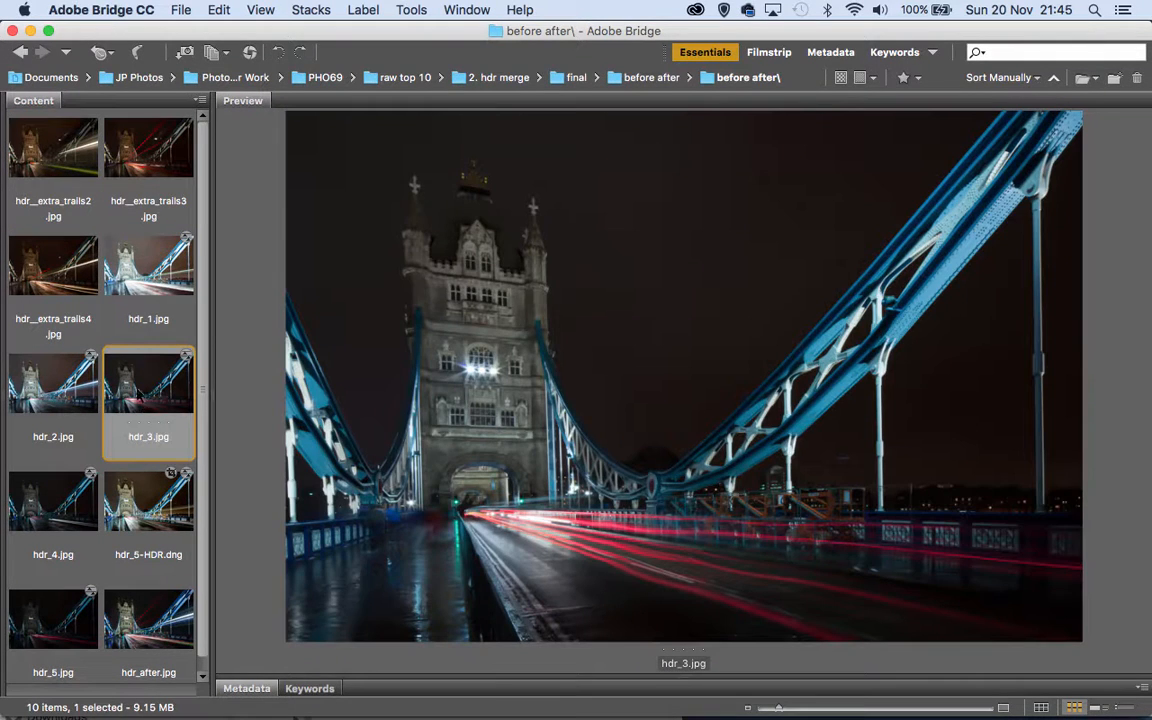
pyautogui.click(55, 140)
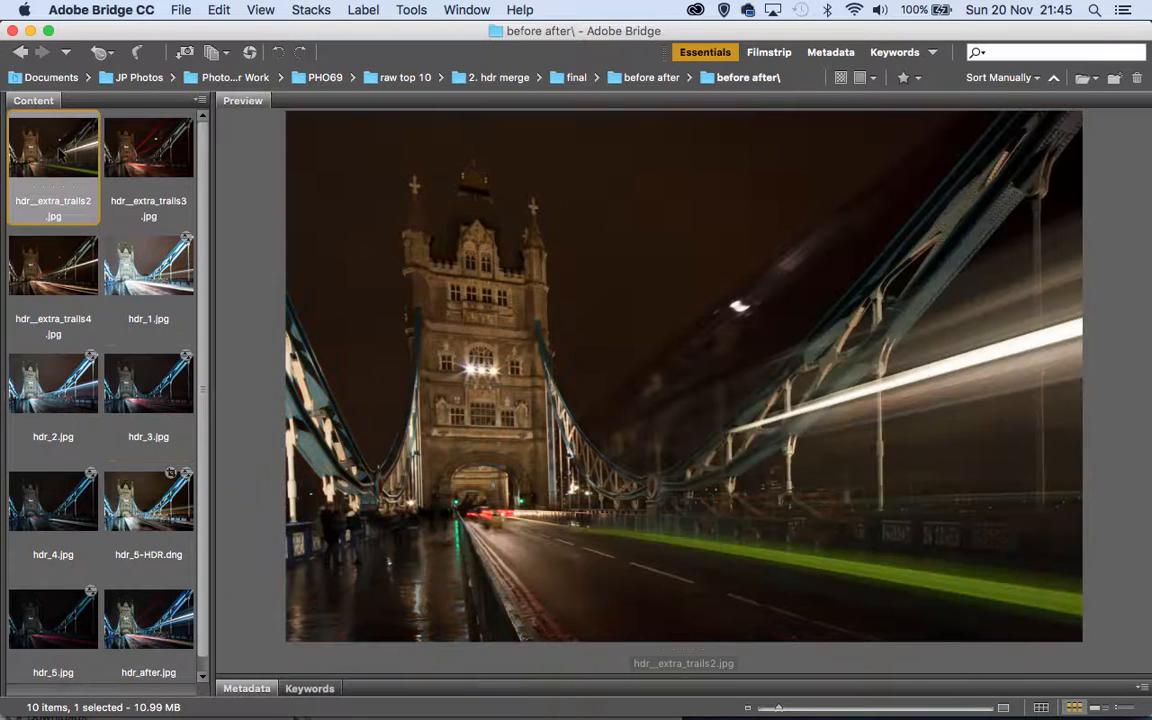
# - Copy the develop settings of hdr_3.jpg
pyautogui.click(147, 391)
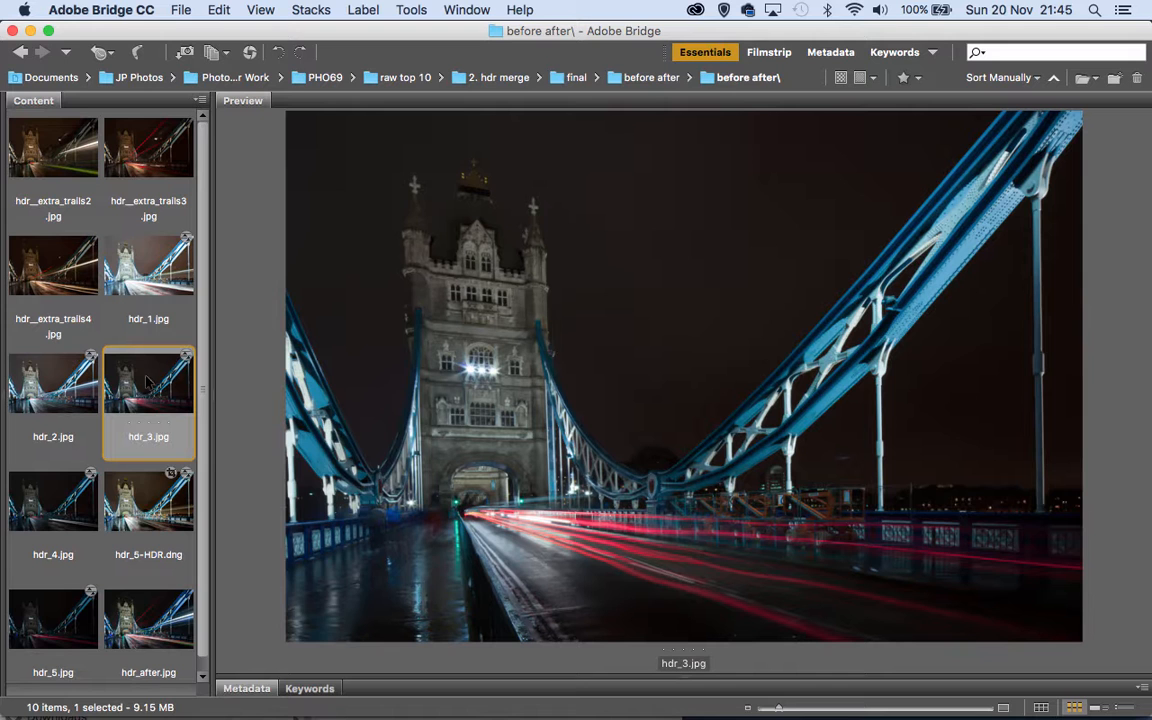
pyautogui.rightClick(147, 380)
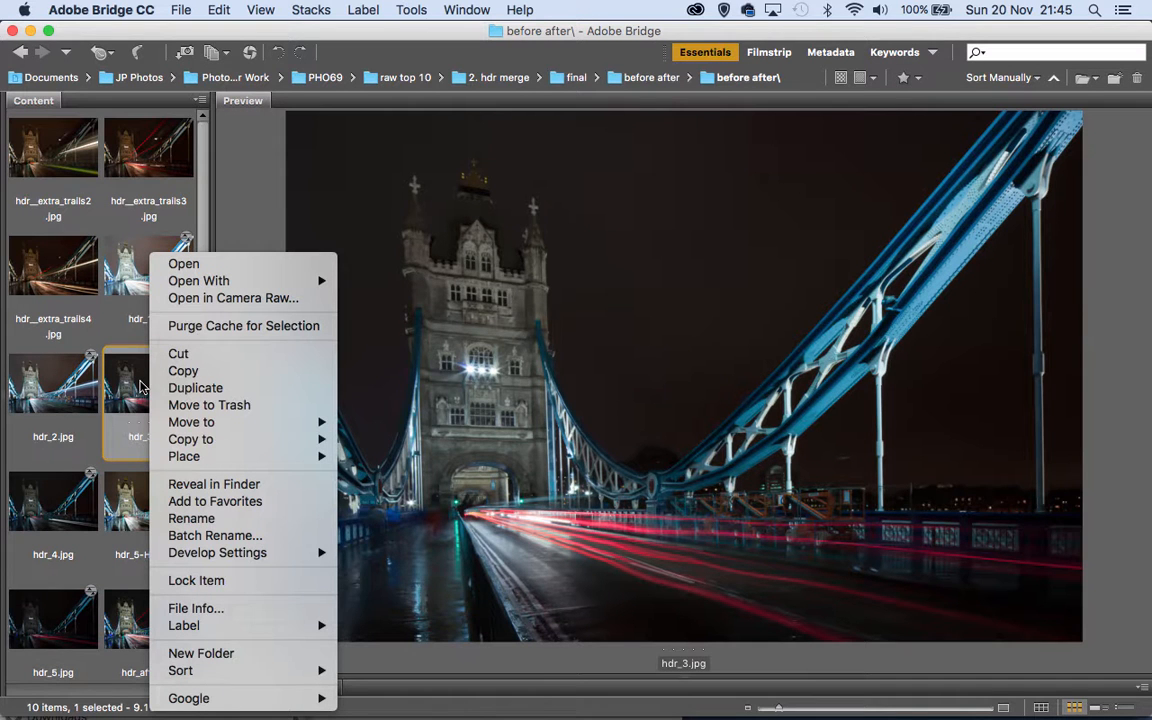
pyautogui.moveTo(285, 552)
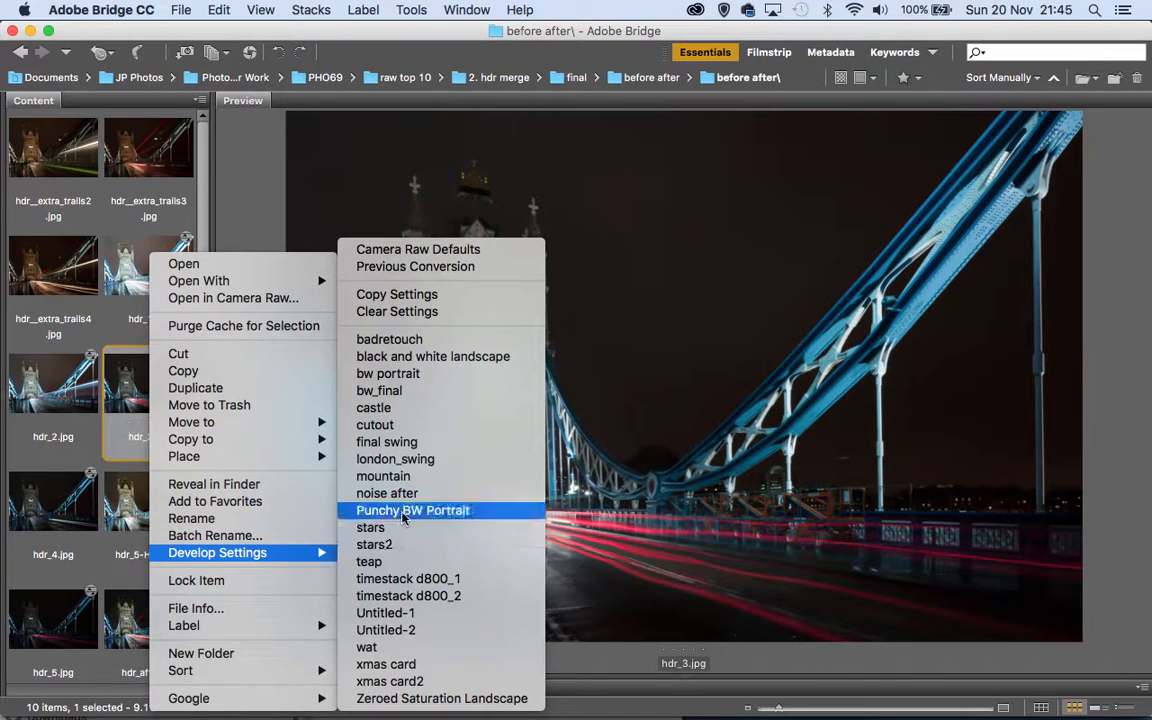
pyautogui.click(407, 294)
# - Paste the copied develop settings onto the three hdr__extra_trails images with every setting included
pyautogui.click(40, 240)
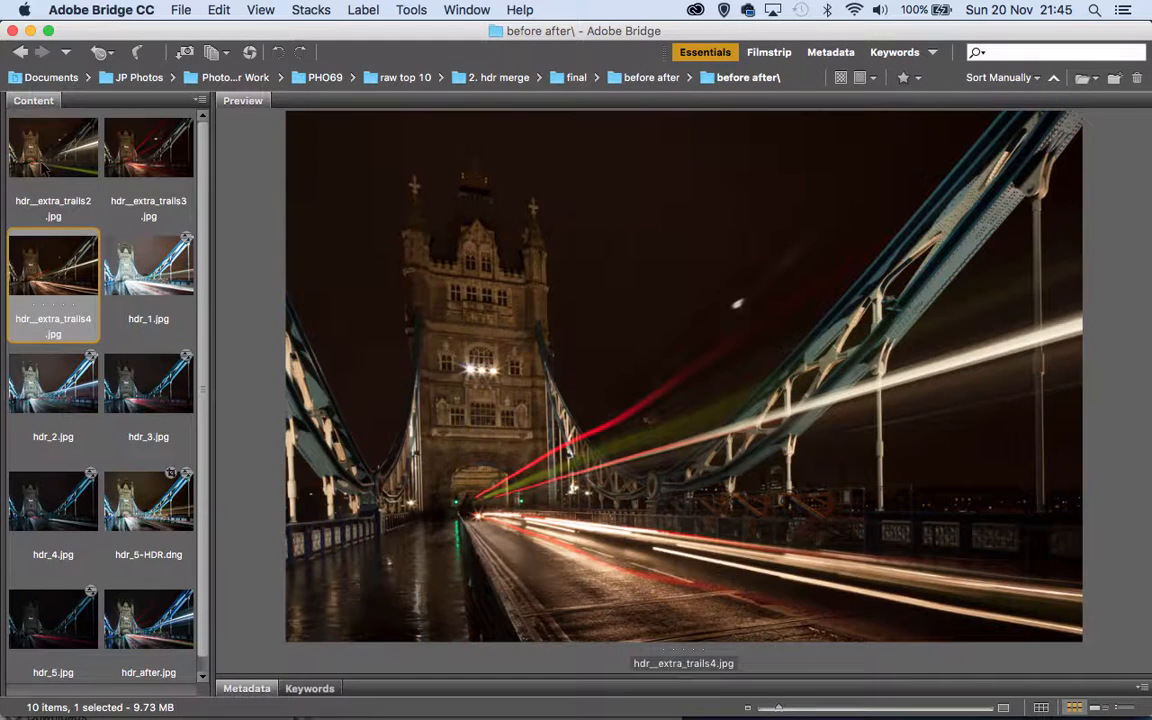
pyautogui.keyDown('shift'); pyautogui.click(48, 137); pyautogui.keyUp('shift')
pyautogui.rightClick(55, 140)
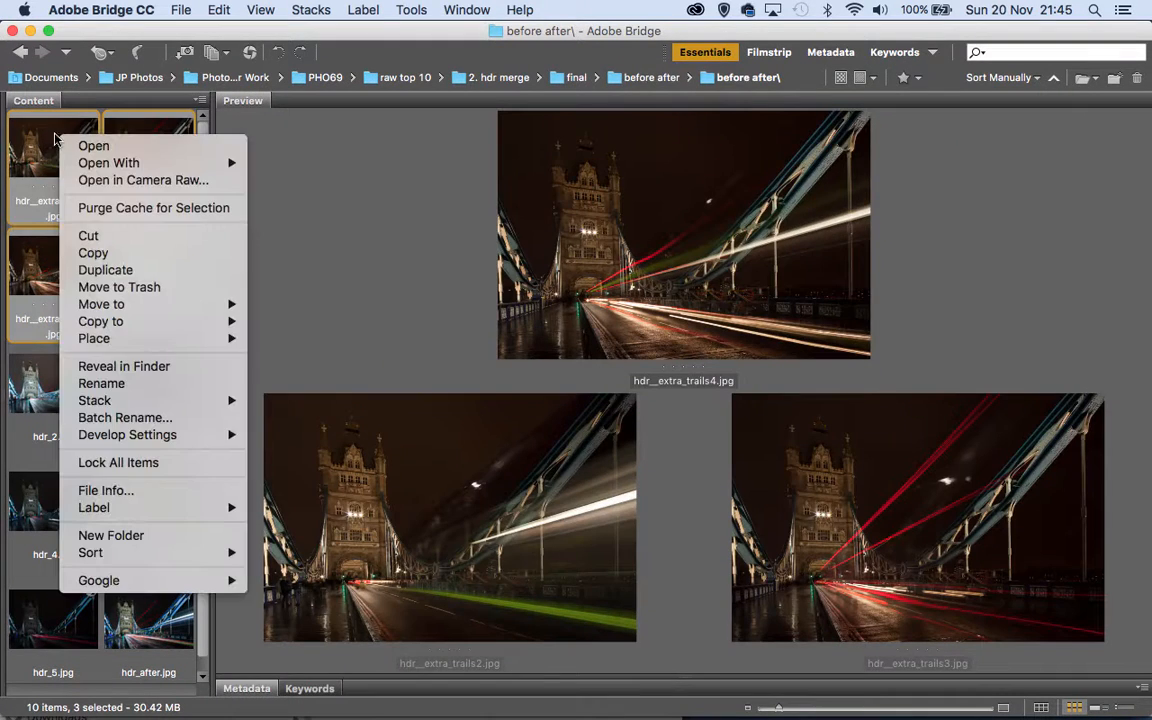
pyautogui.moveTo(178, 438)
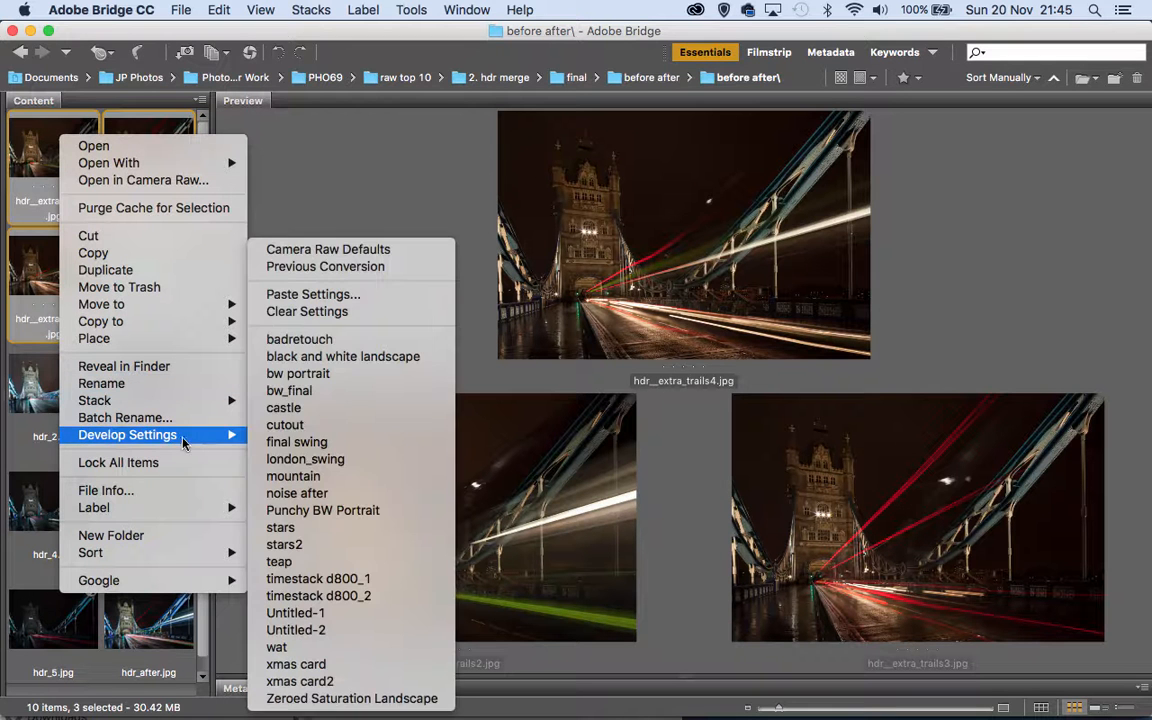
pyautogui.click(329, 295)
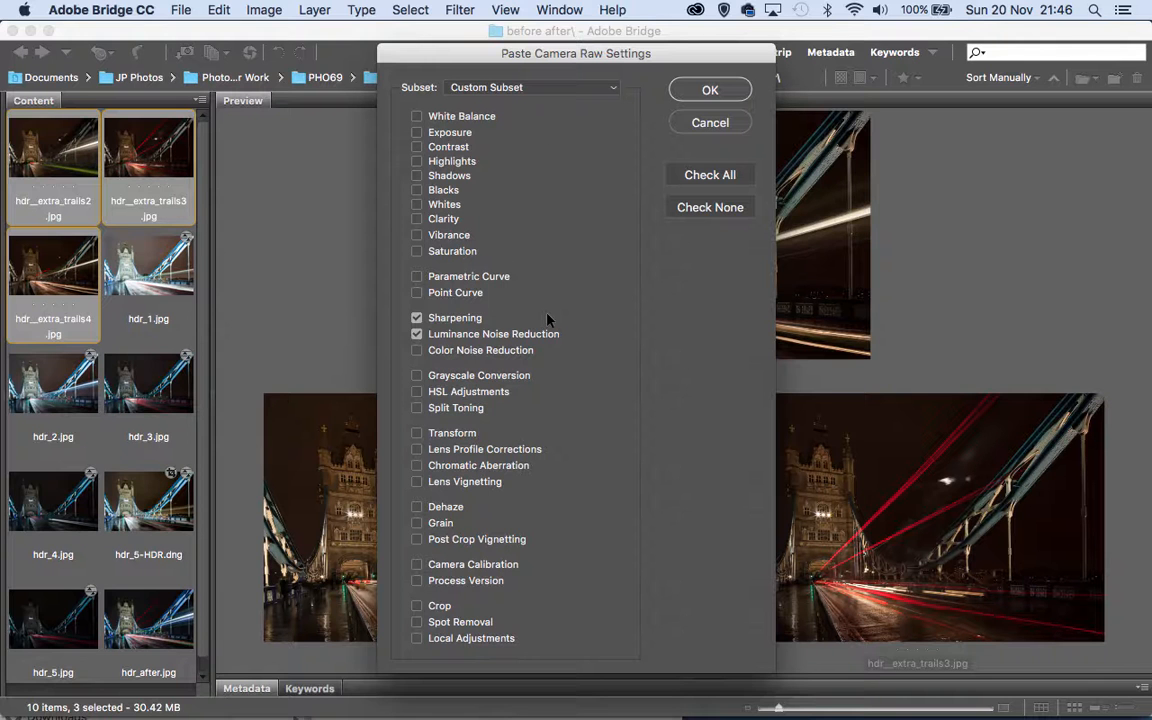
pyautogui.click(710, 172)
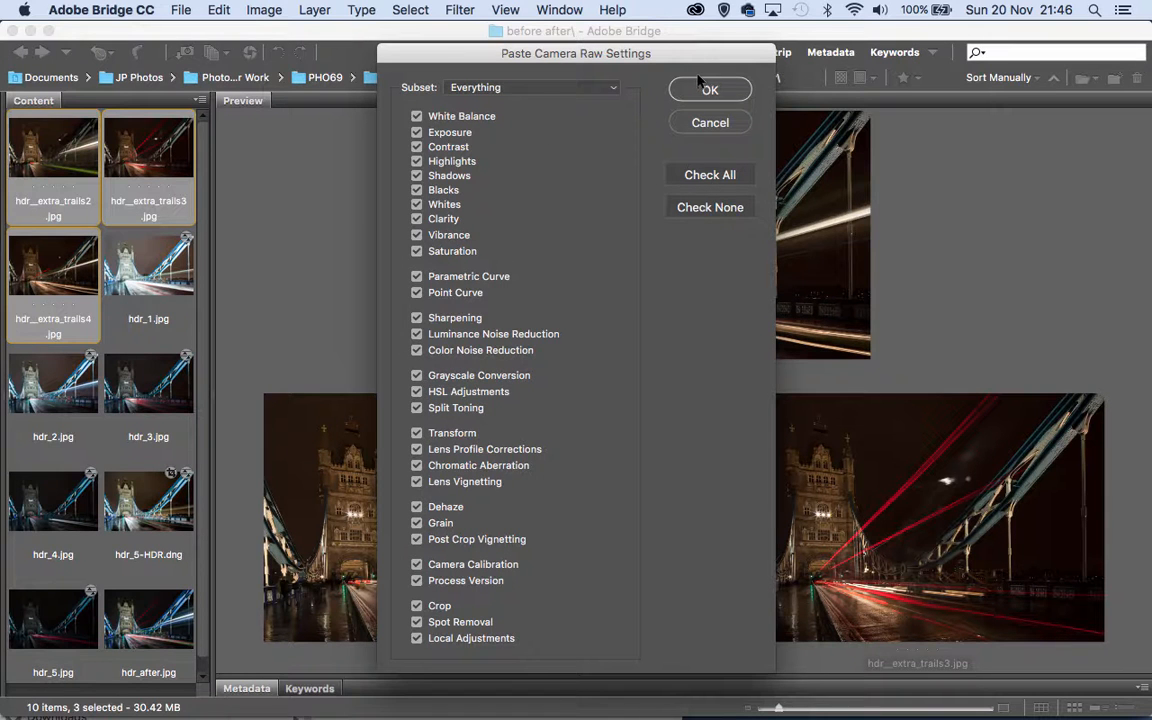
pyautogui.click(724, 91)
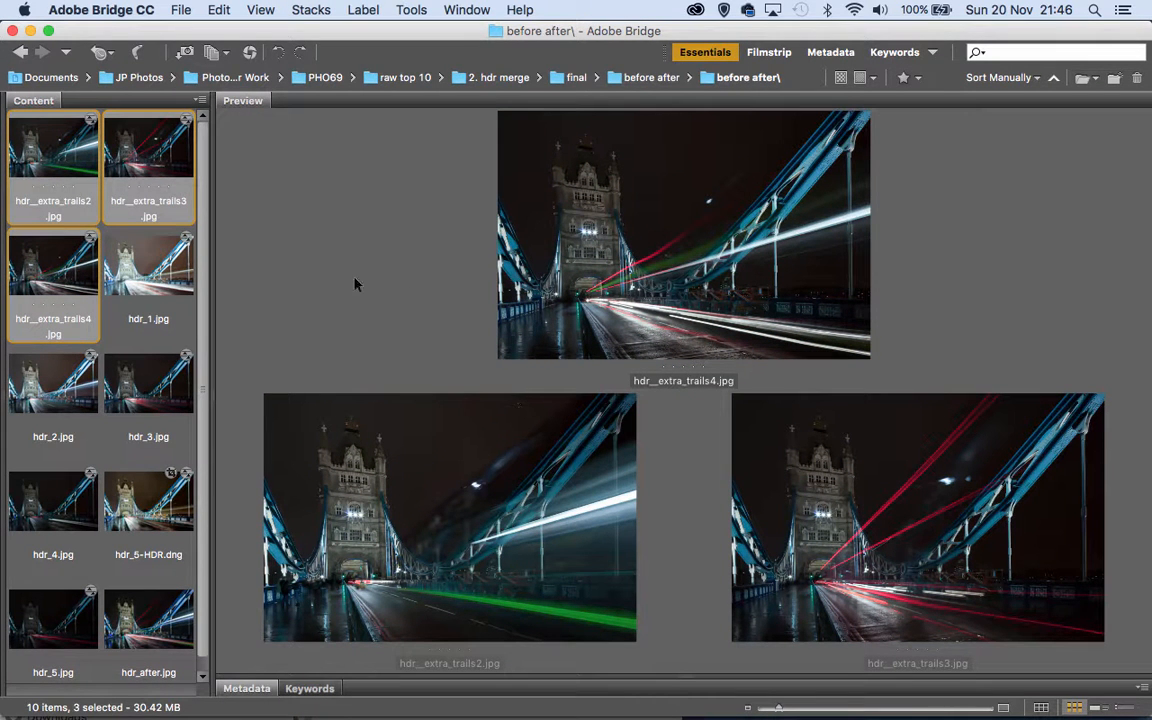
# - Open the three hdr__extra_trails images in Camera Raw, select them all and open them in Photoshop
pyautogui.doubleClick(146, 168)
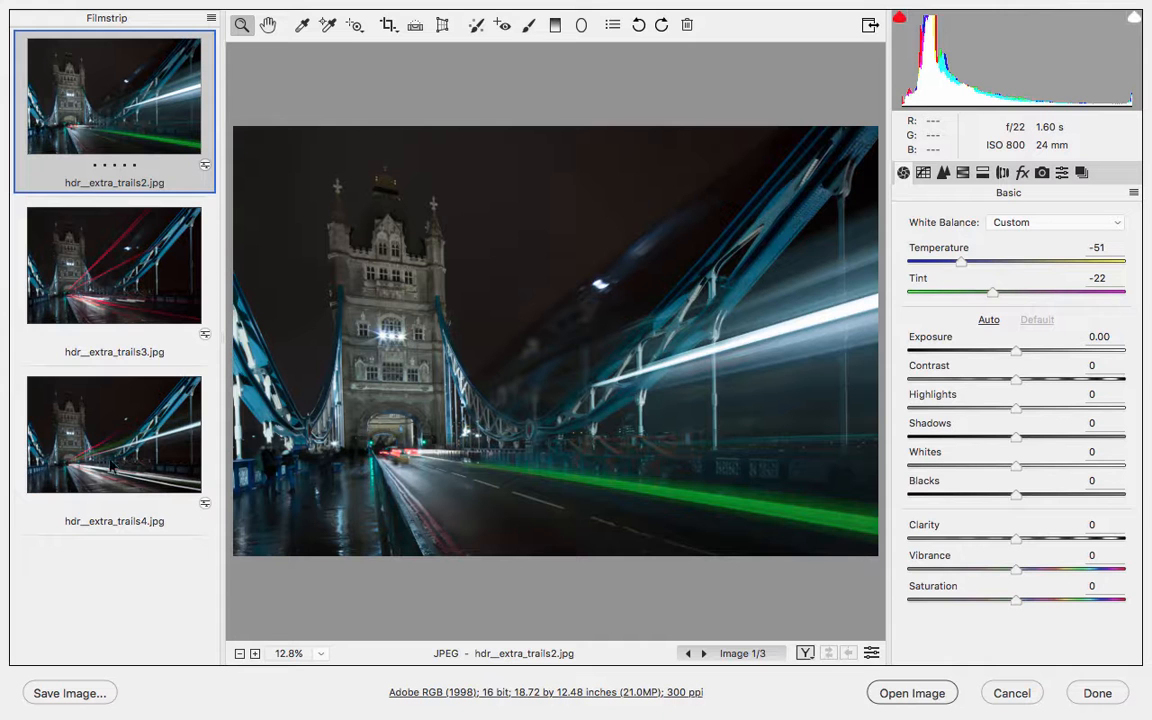
pyautogui.keyDown('shift'); pyautogui.click(122, 455); pyautogui.keyUp('shift')
pyautogui.click(912, 693)
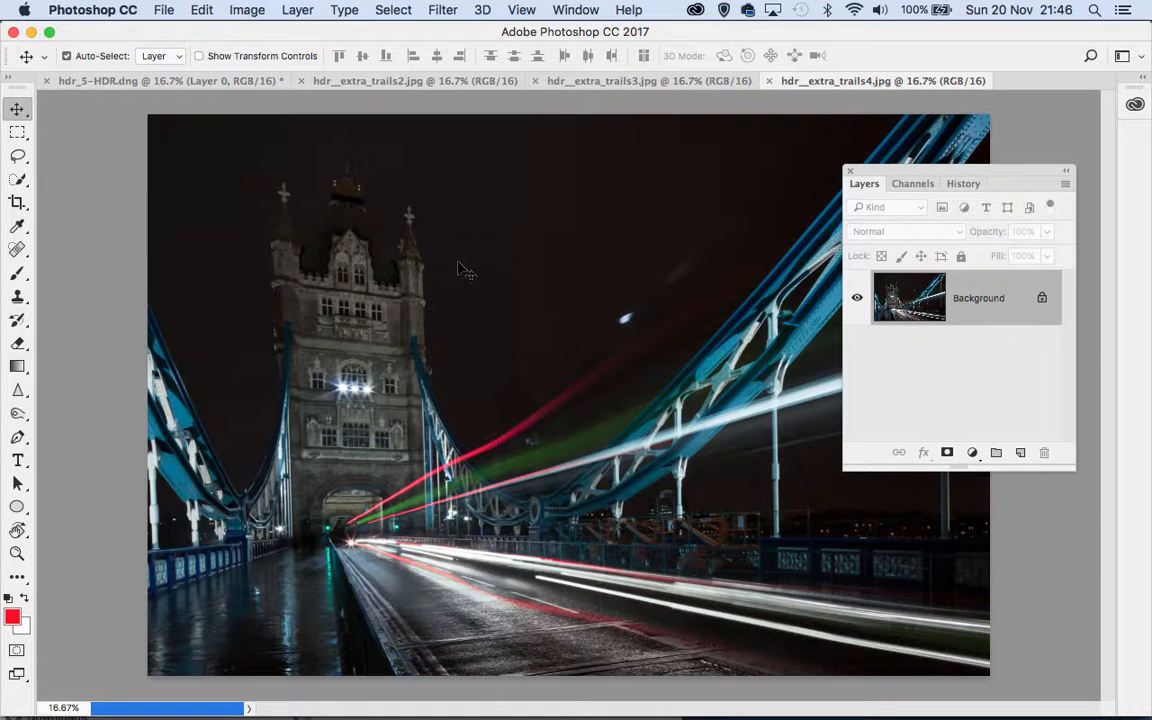
# - Copy the hdr__extra_trails4 image into the hdr_5-HDR document as an aligned layer, and compare it hidden and shown
pyautogui.moveTo(505, 285); pyautogui.dragTo(117, 84)
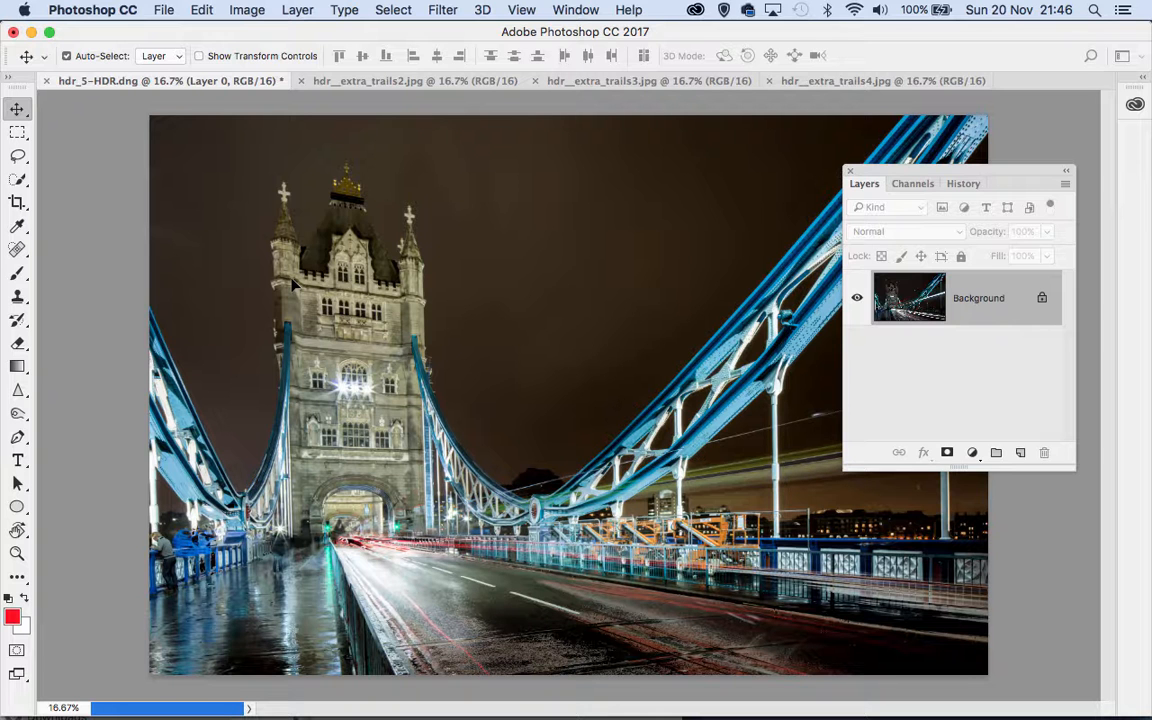
pyautogui.moveTo(293, 285); pyautogui.dragTo(285, 295)
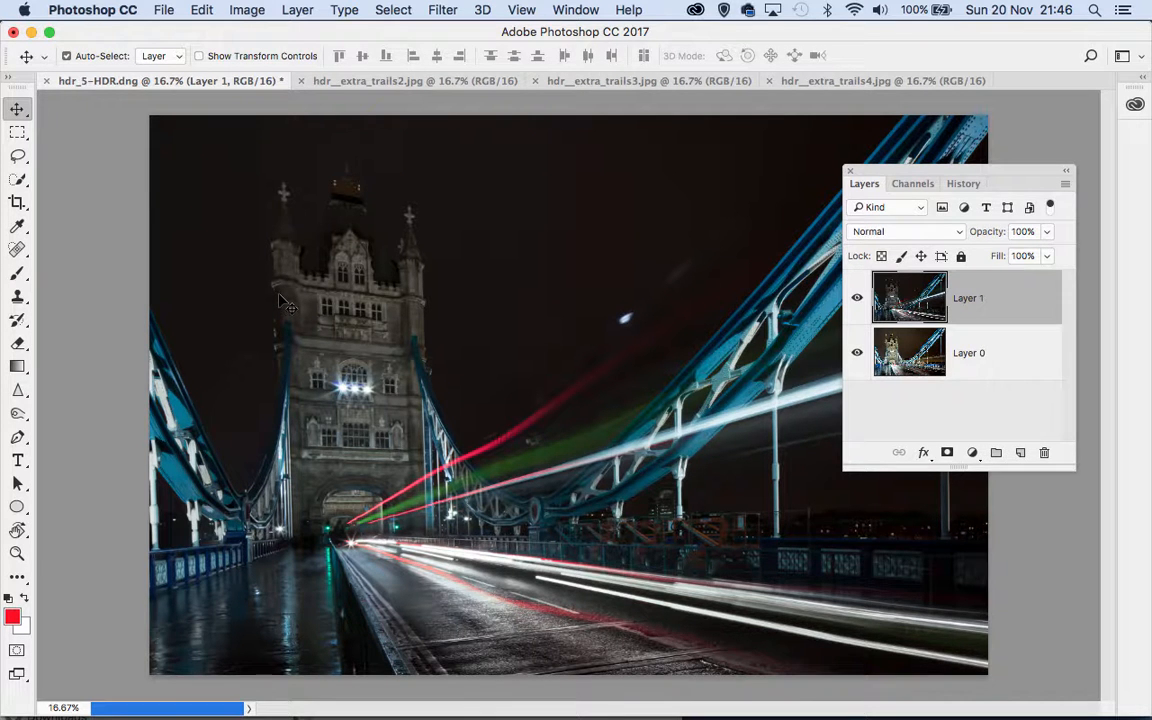
pyautogui.click(856, 300)
pyautogui.click(856, 298)
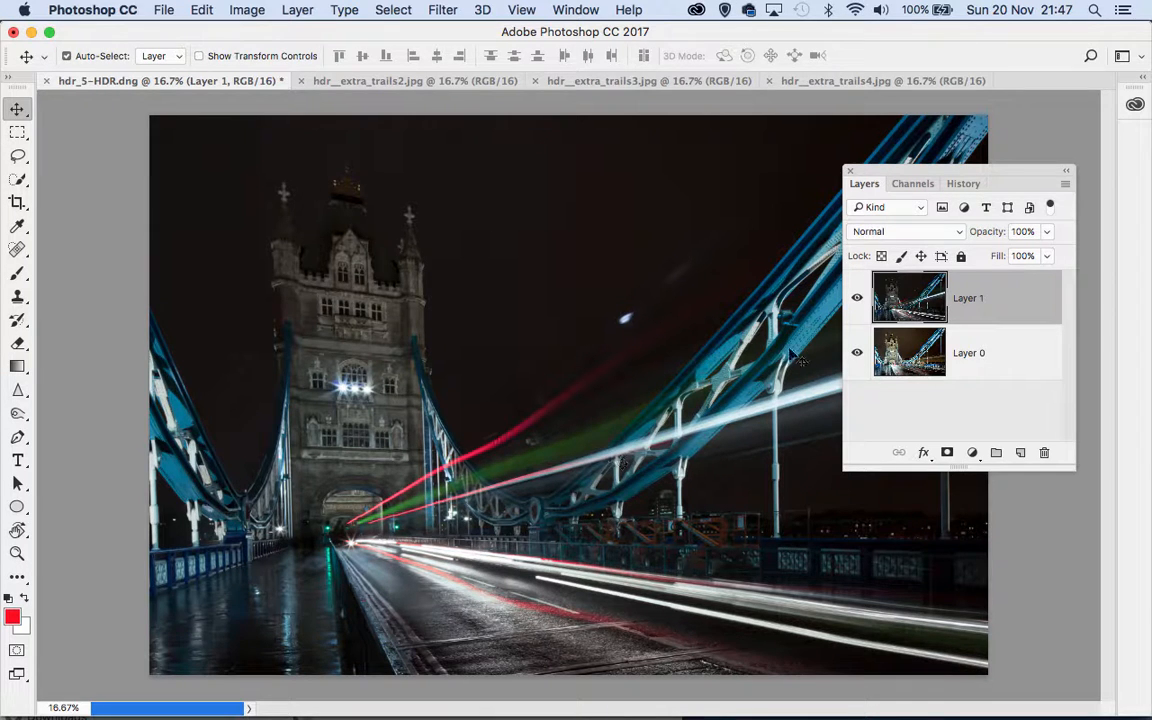
# - Set Layer 1's blend mode to Lighten and compare the image with the layer hidden and shown
pyautogui.click(912, 236)
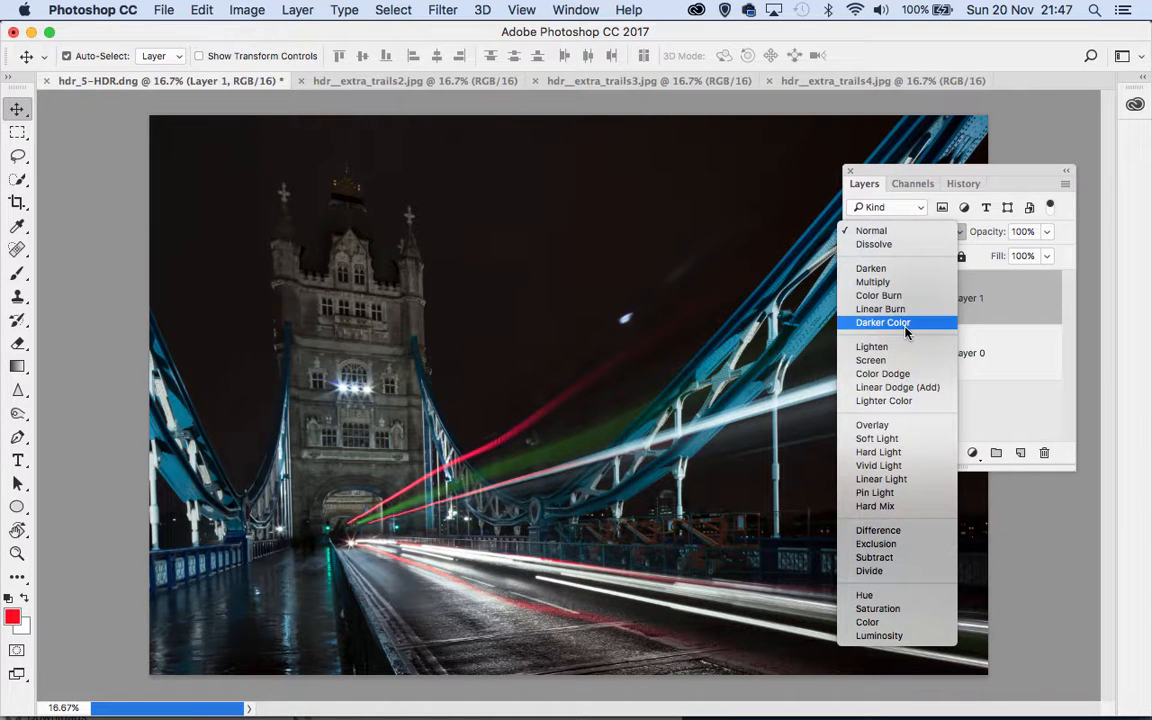
pyautogui.click(875, 347)
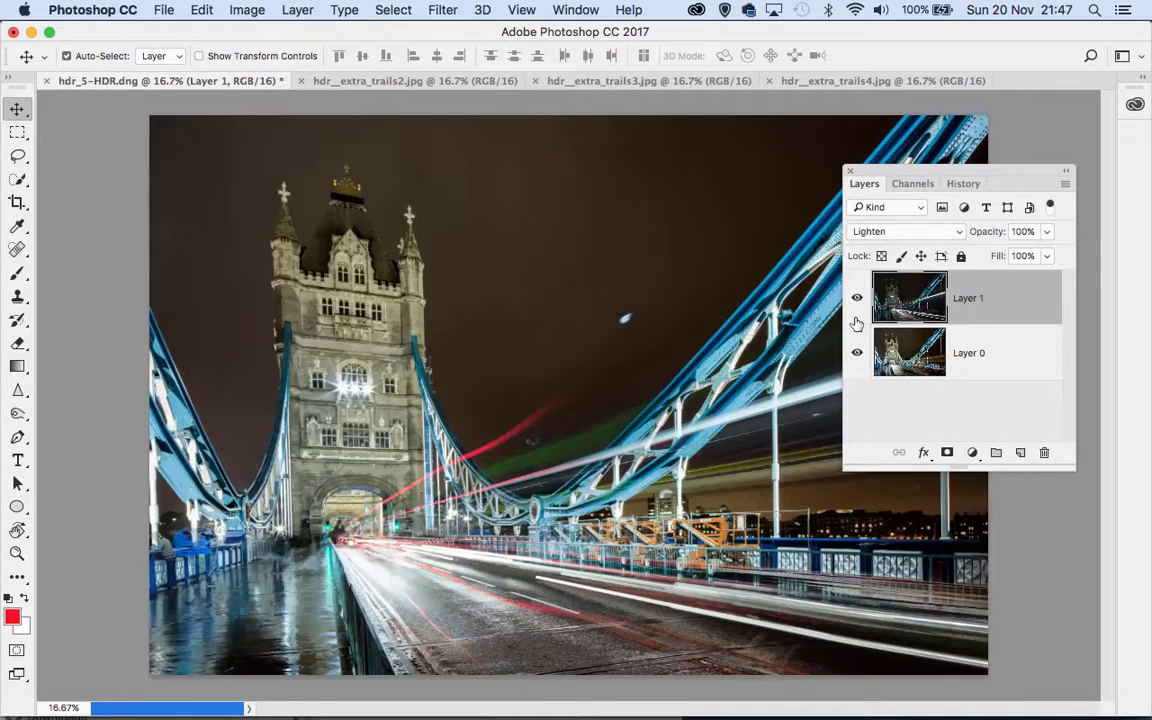
pyautogui.click(856, 300)
pyautogui.click(857, 302)
pyautogui.click(857, 300)
pyautogui.click(857, 300)
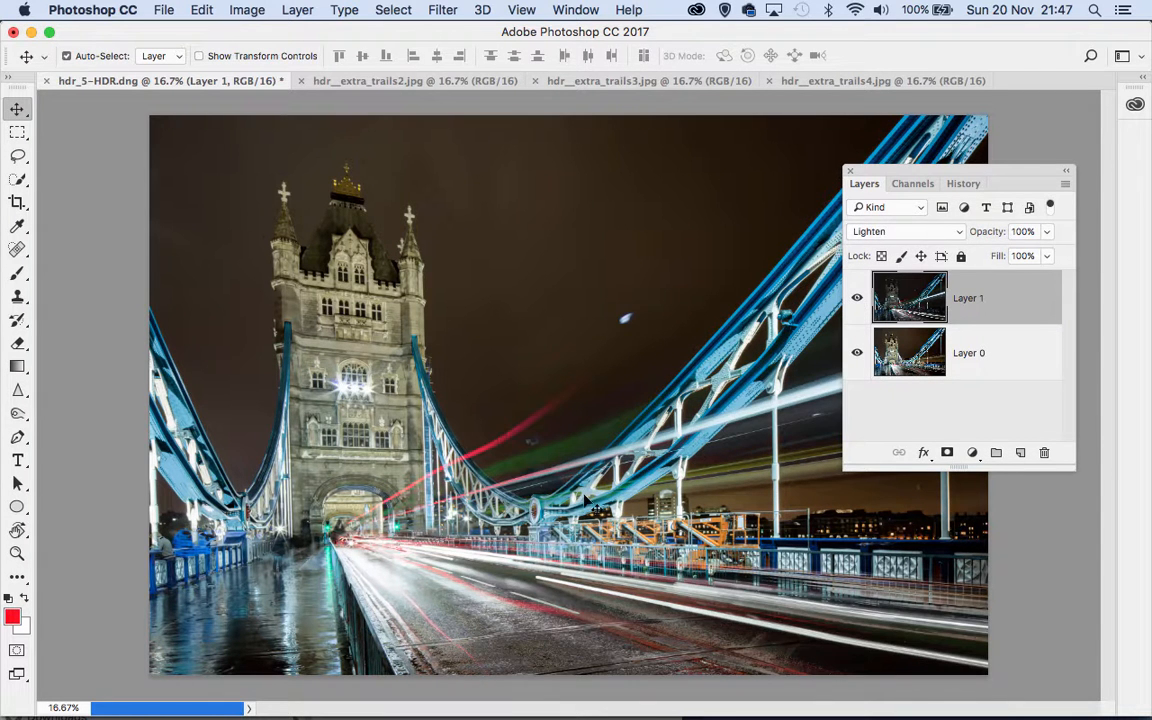
pyautogui.click(857, 301)
pyautogui.click(857, 301)
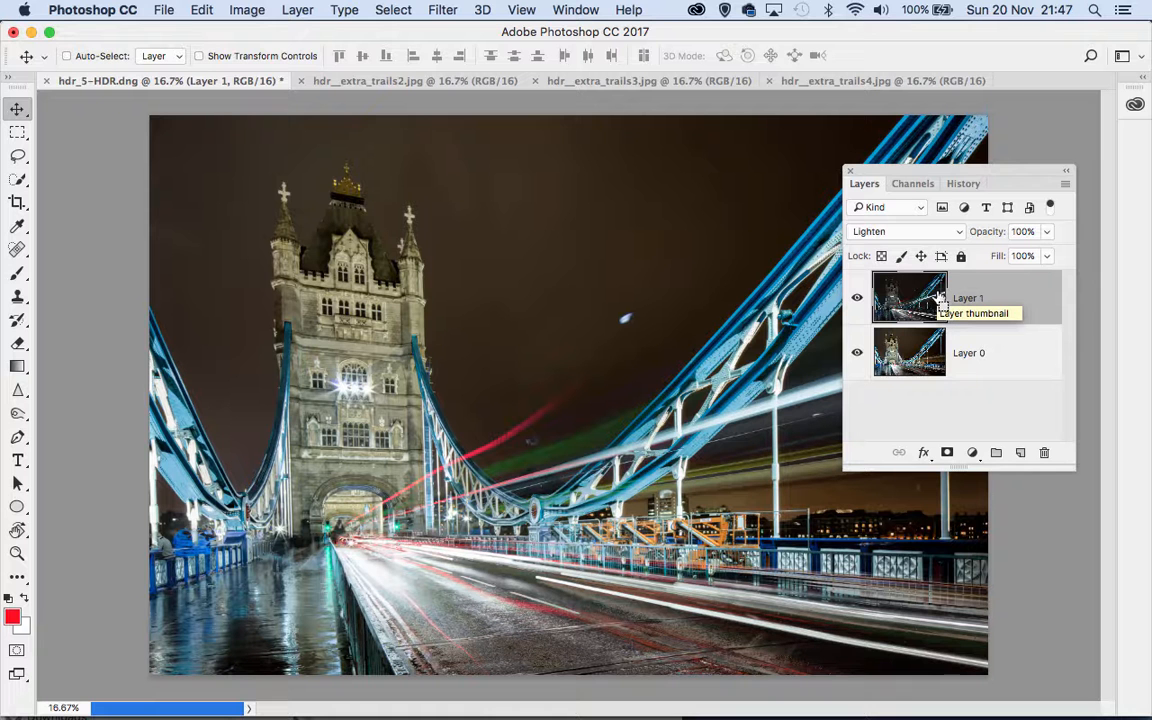
# - Apply Levels to Layer 1 with input values of 15 for shadows, 1.42 for midtones and 215 for highlights
pyautogui.press('super+l')
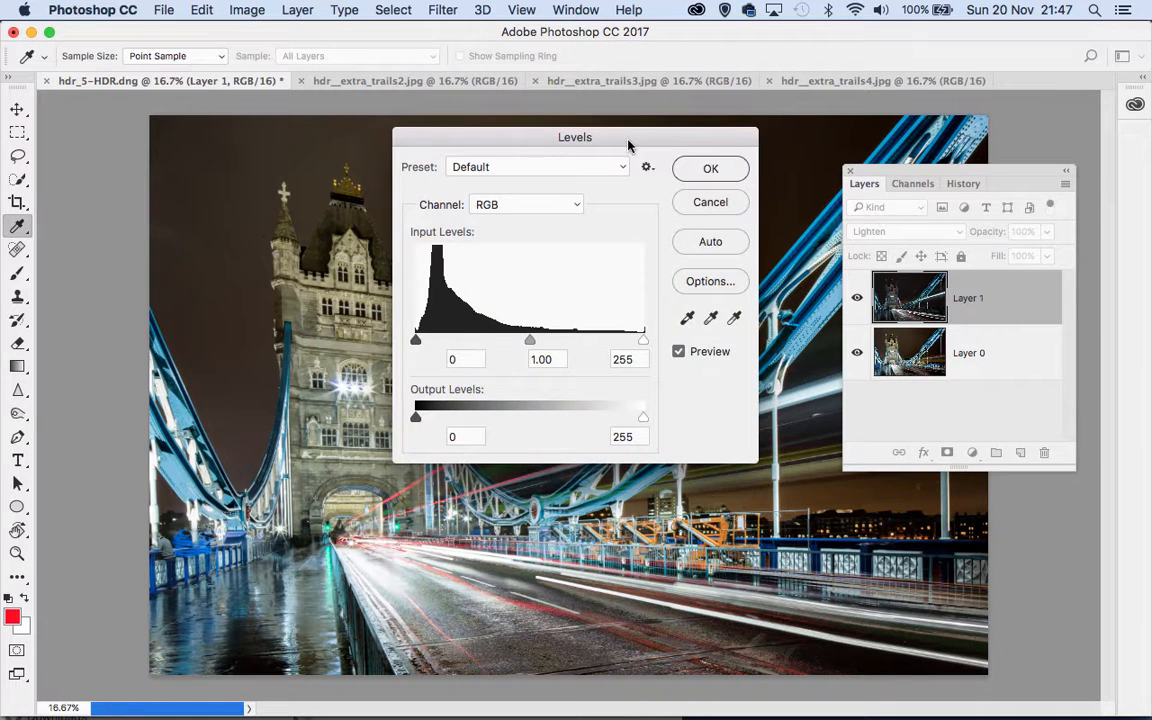
pyautogui.moveTo(537, 126); pyautogui.dragTo(523, 18)
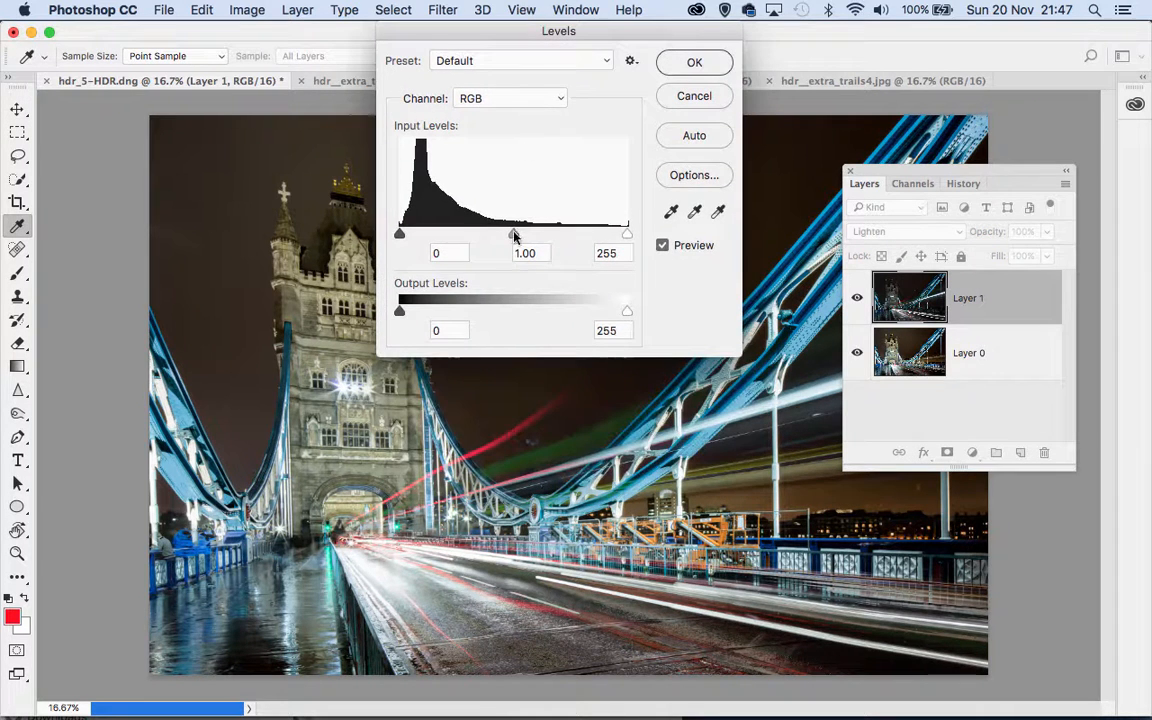
pyautogui.moveTo(516, 234)
pyautogui.mouseDown()
pyautogui.moveTo(527, 234)
pyautogui.moveTo(431, 236)
pyautogui.moveTo(548, 236)
pyautogui.moveTo(465, 247)
pyautogui.moveTo(500, 250)
pyautogui.mouseUp()
pyautogui.moveTo(400, 234); pyautogui.dragTo(418, 235)
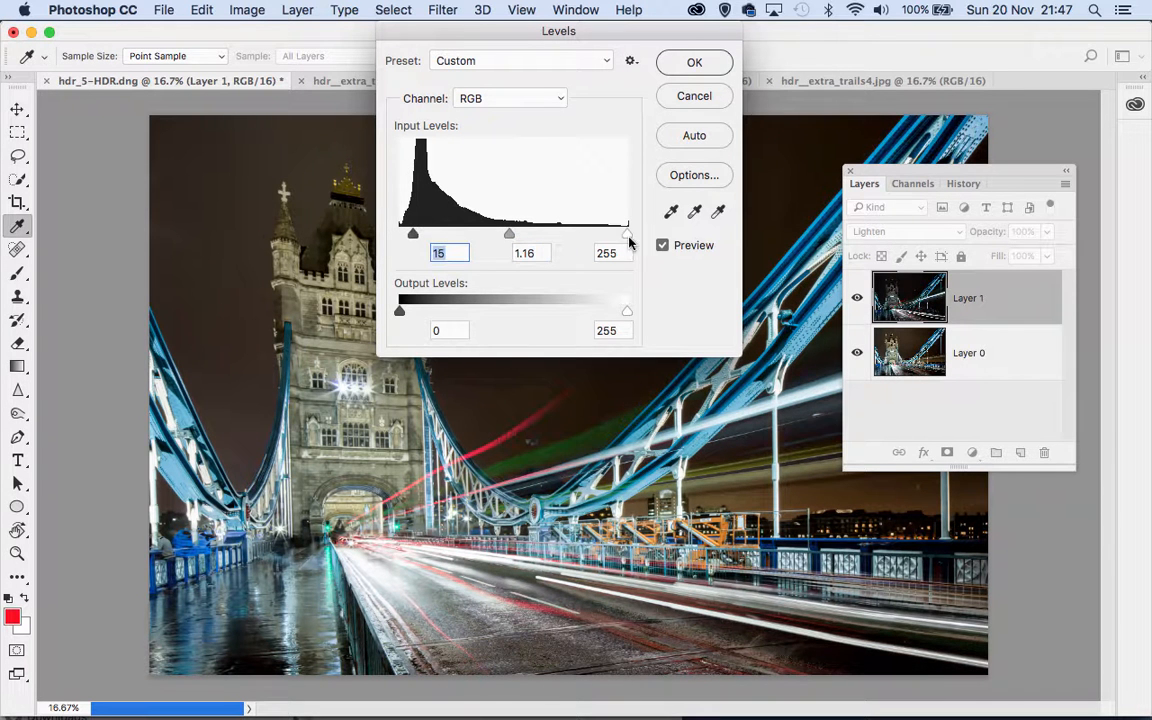
pyautogui.moveTo(625, 234); pyautogui.dragTo(591, 234)
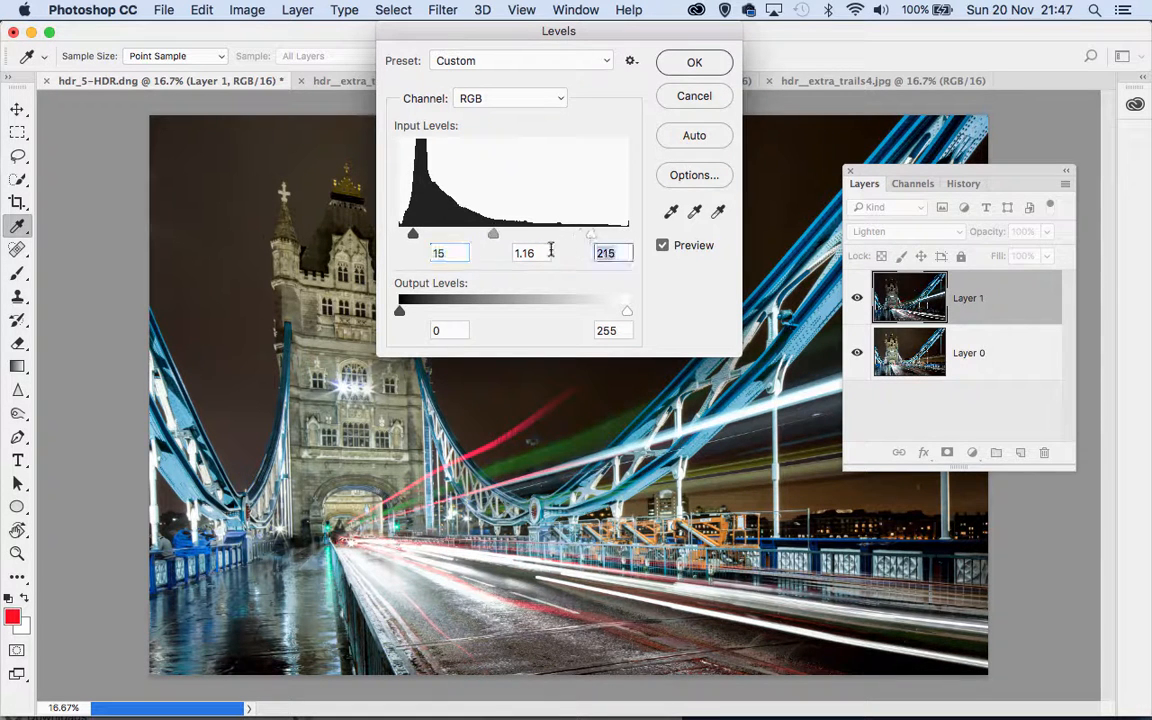
pyautogui.moveTo(496, 241); pyautogui.dragTo(479, 235)
pyautogui.click(479, 235)
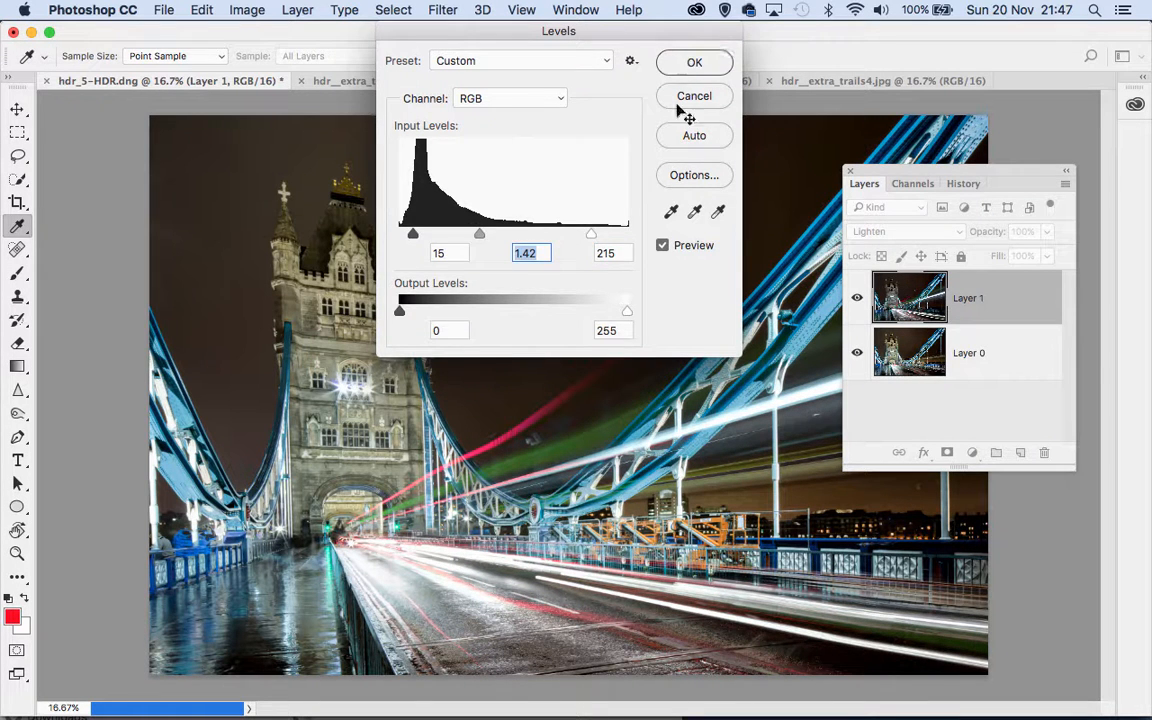
pyautogui.click(690, 64)
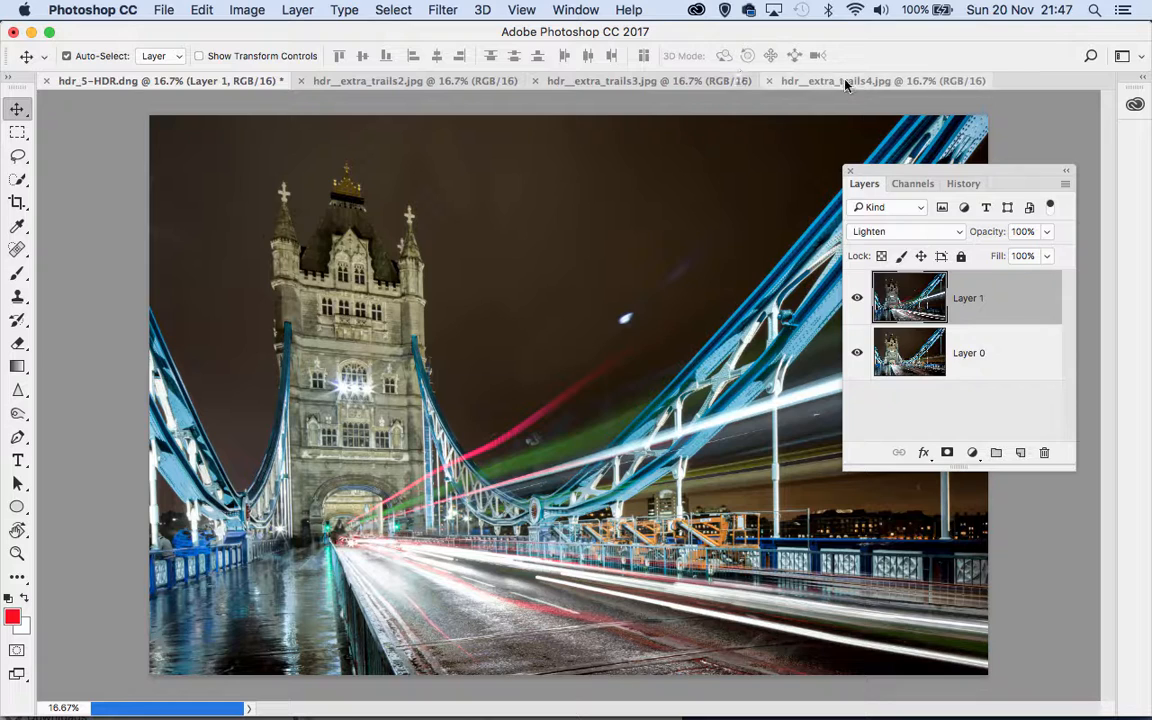
# - Close the hdr__extra_trails4 image without saving its changes
pyautogui.click(782, 80)
pyautogui.click(770, 82)
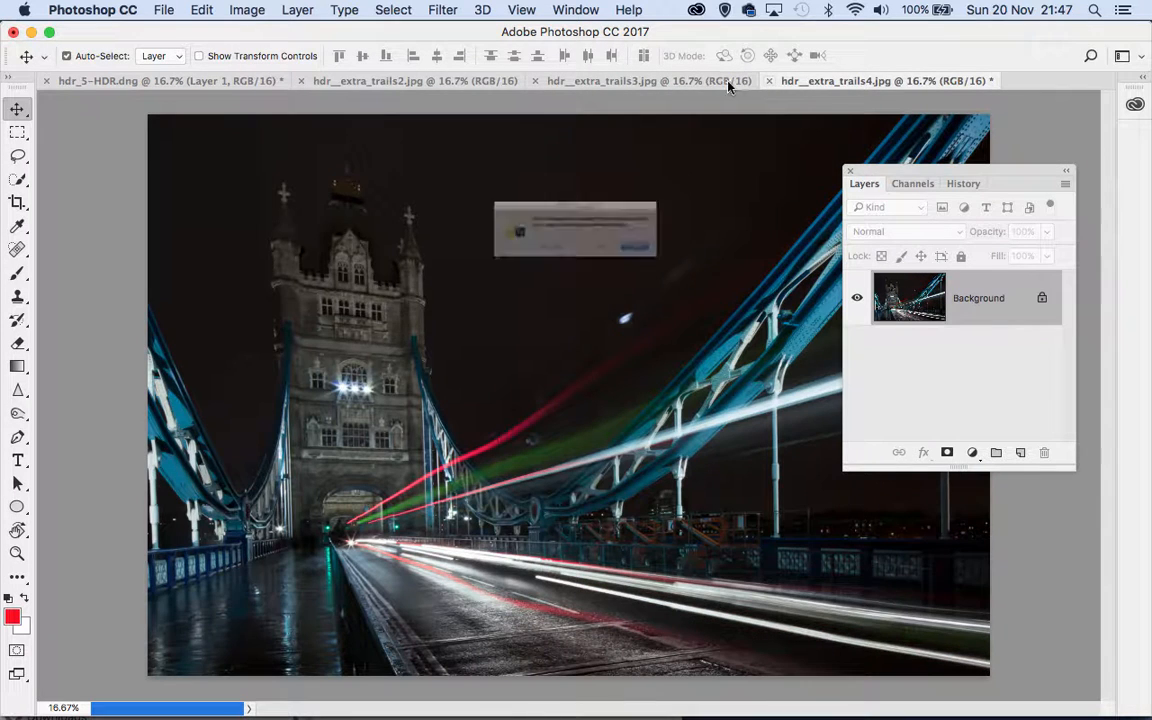
pyautogui.click(514, 271)
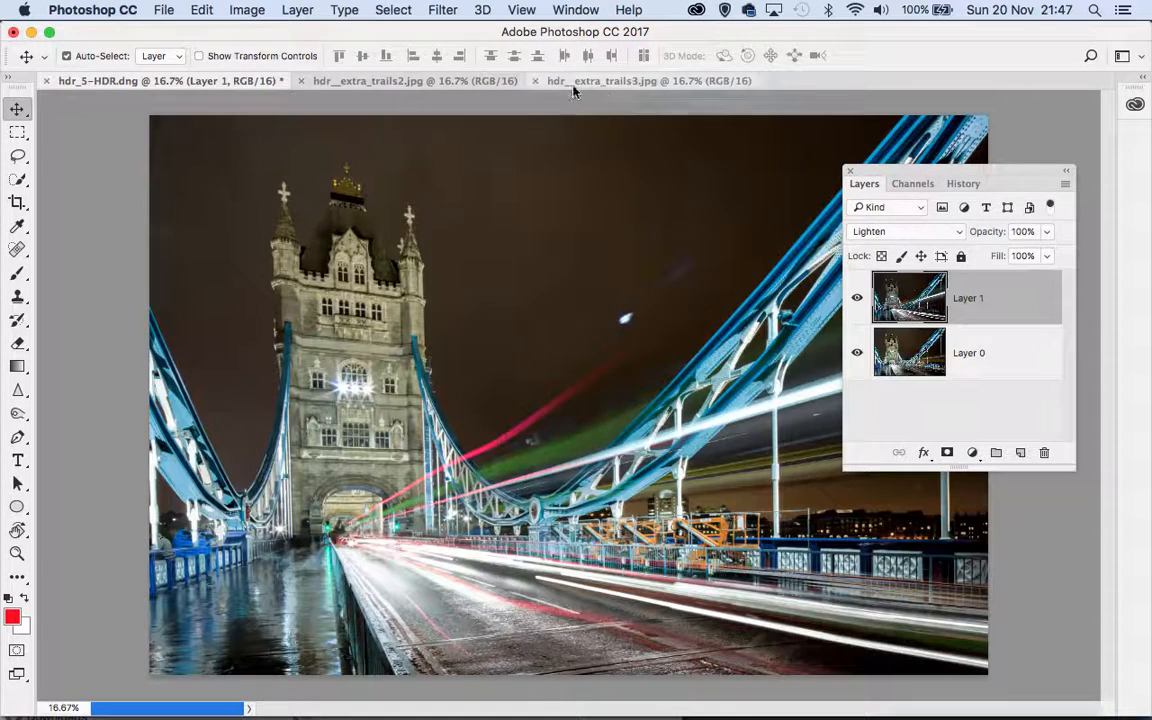
# - Copy the hdr__extra_trails3 image into the hdr_5-HDR document as an aligned layer and blend it with Lighten
pyautogui.click(578, 82)
pyautogui.moveTo(385, 298); pyautogui.dragTo(427, 333)
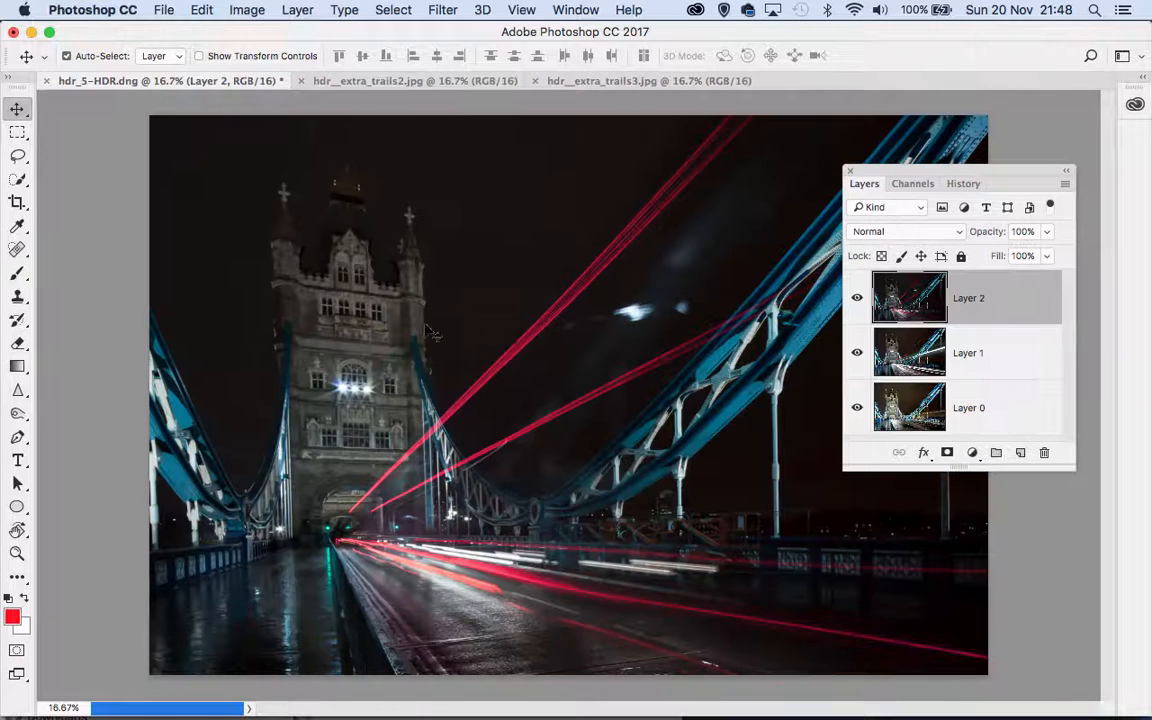
pyautogui.click(890, 238)
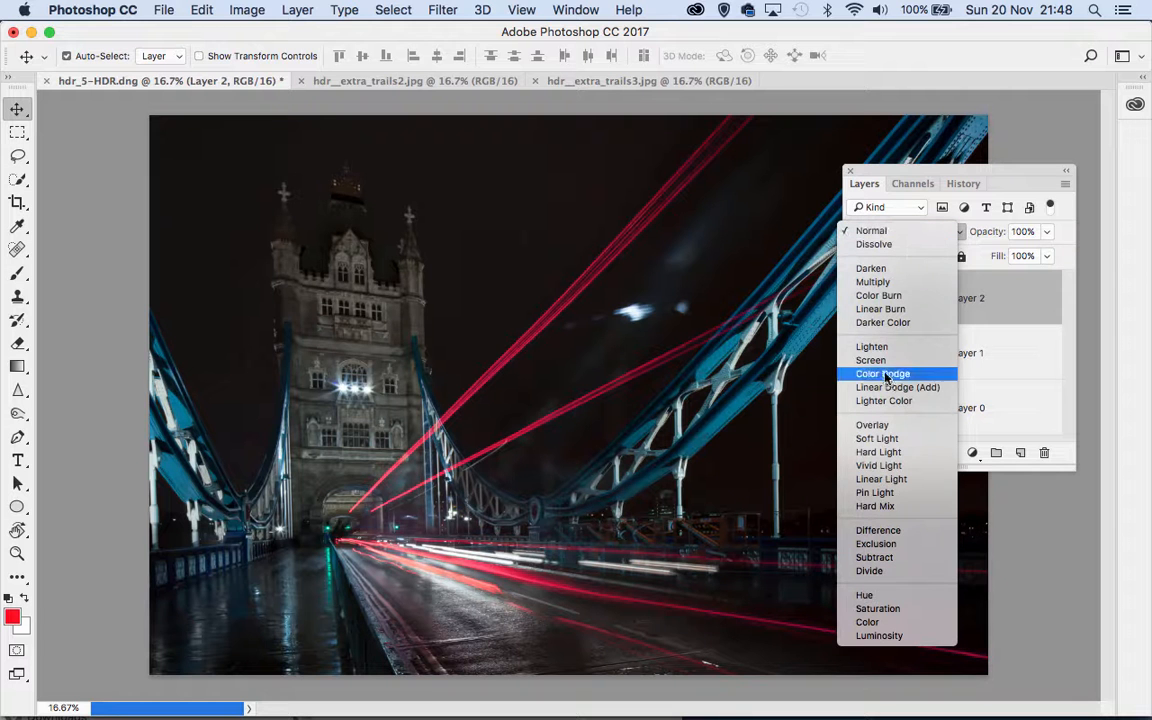
pyautogui.click(872, 347)
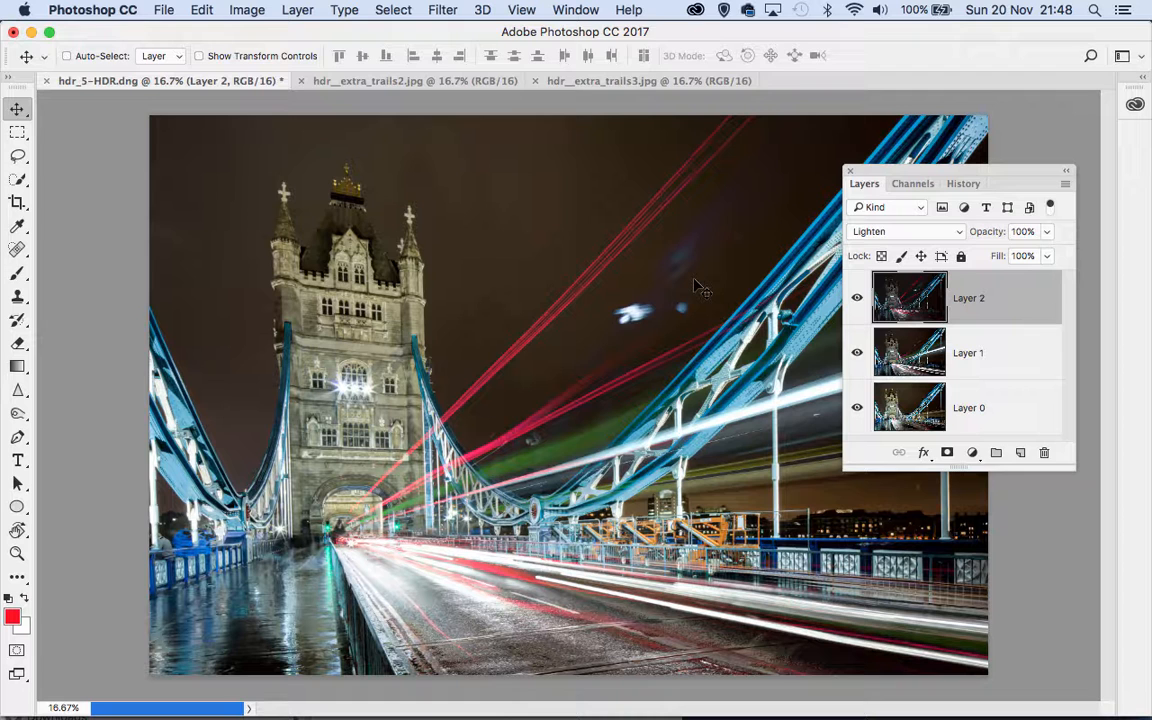
# - Adjust Layer 2's midtones slightly with Levels
pyautogui.press('super+l')
pyautogui.moveTo(566, 40); pyautogui.dragTo(215, 46)
pyautogui.moveTo(162, 243)
pyautogui.mouseDown()
pyautogui.moveTo(115, 246)
pyautogui.moveTo(240, 244)
pyautogui.moveTo(183, 243)
pyautogui.moveTo(158, 224)
pyautogui.mouseUp()
pyautogui.click(340, 68)
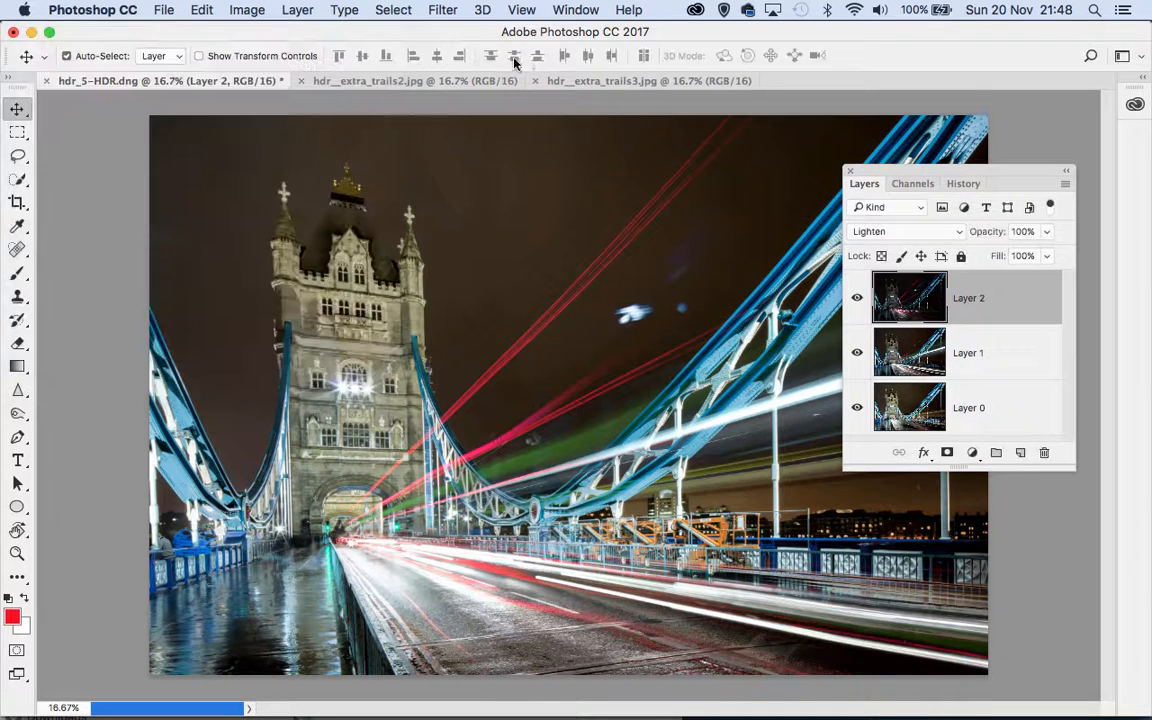
# - Close the hdr__extra_trails3 image without saving its changes
pyautogui.click(540, 84)
pyautogui.click(535, 84)
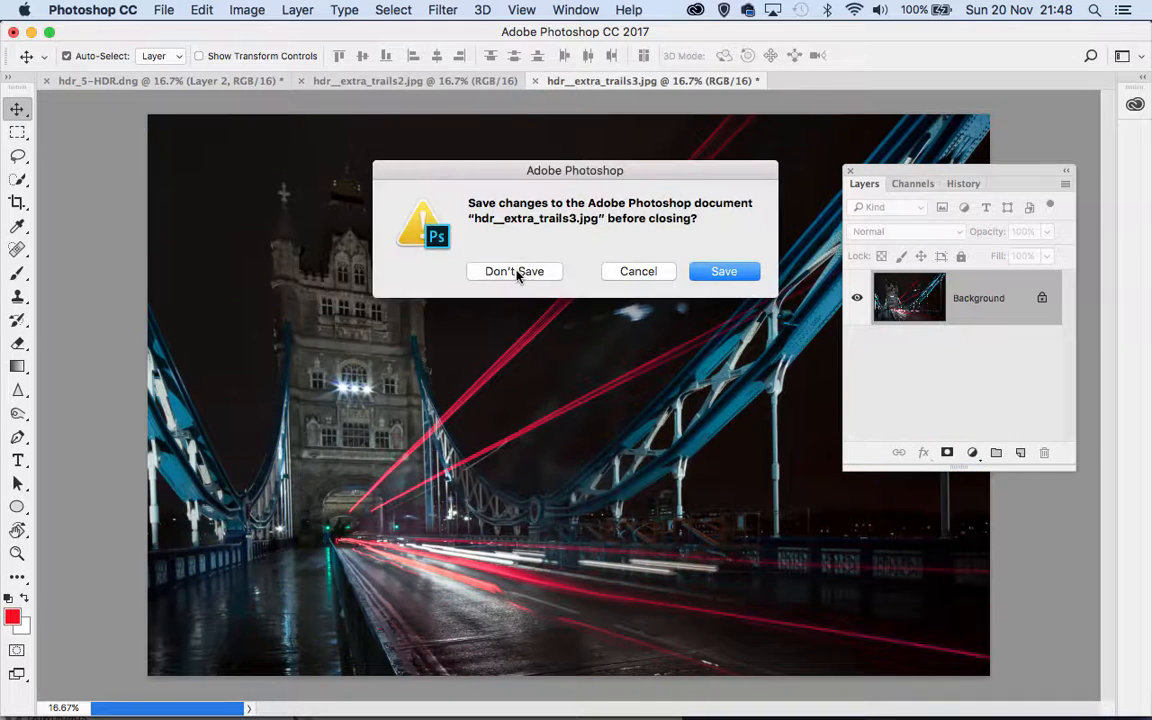
pyautogui.click(516, 271)
# - Copy the hdr__extra_trails2 image into the hdr_5-HDR document as an aligned layer and blend it with Lighten
pyautogui.click(326, 81)
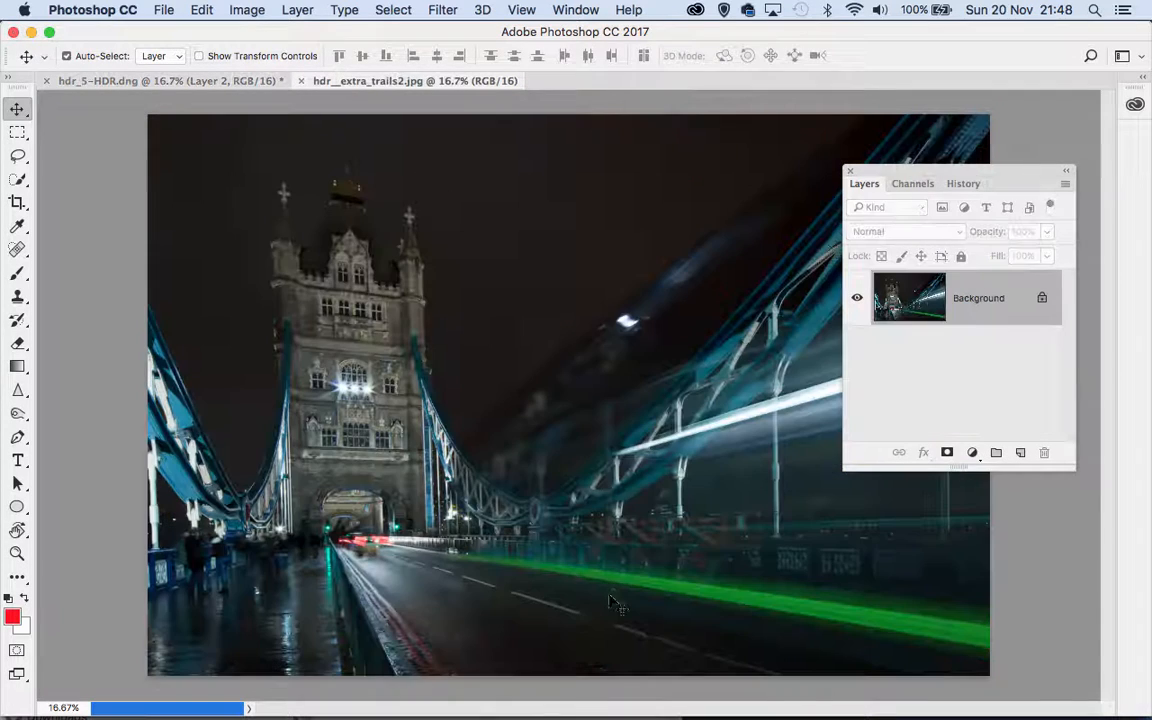
pyautogui.moveTo(522, 336); pyautogui.dragTo(242, 257)
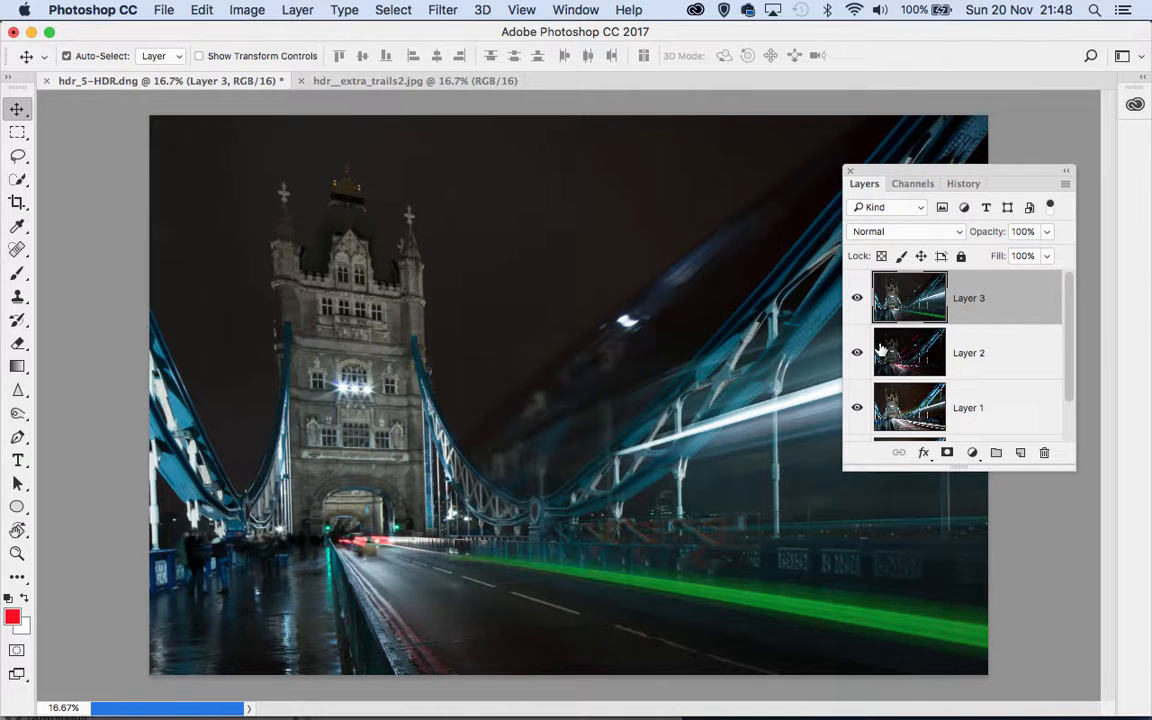
pyautogui.click(896, 232)
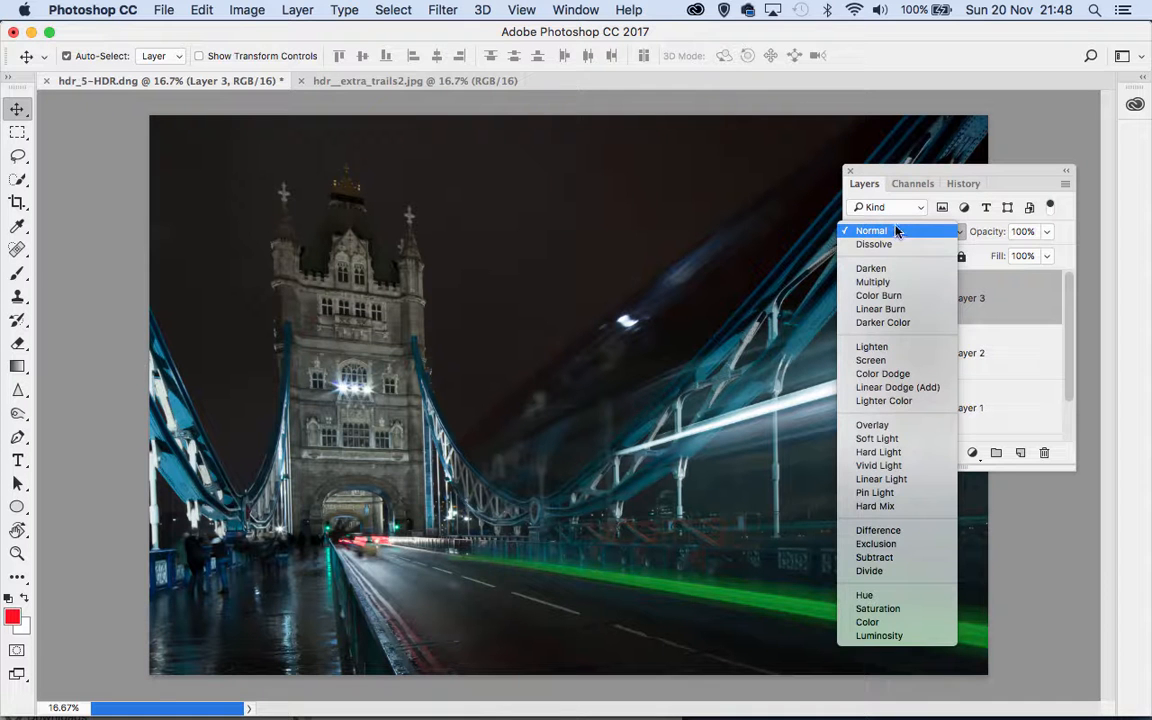
pyautogui.click(892, 350)
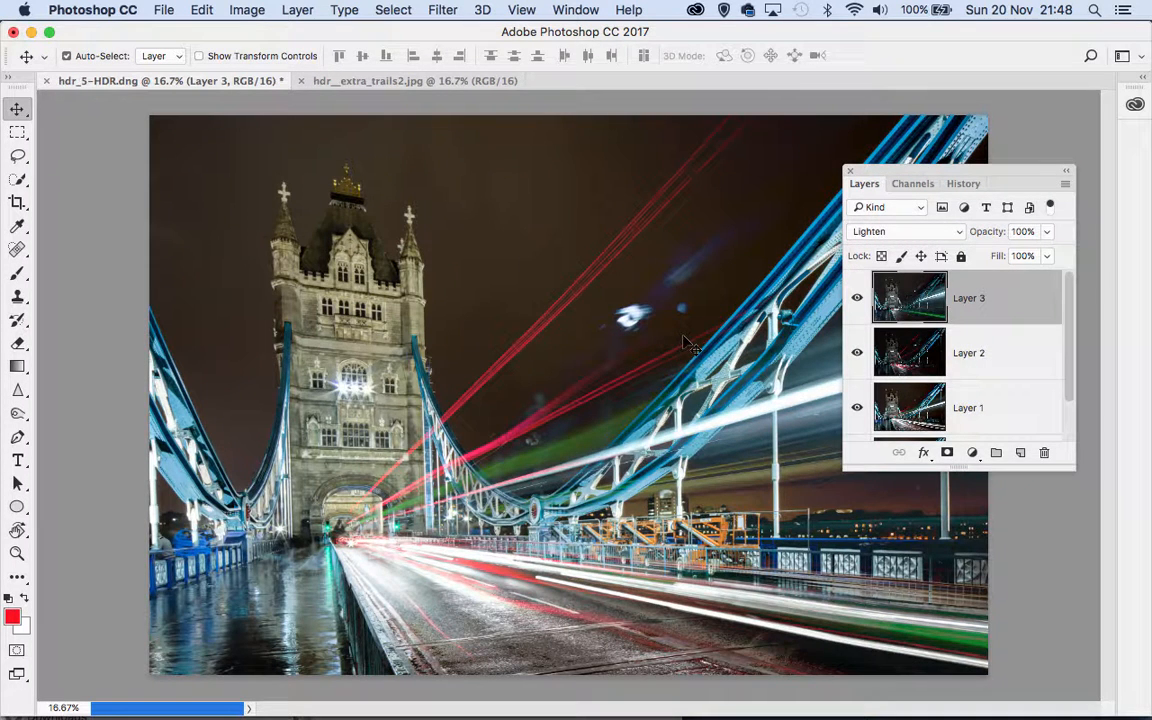
# - Darken Layer 3's midtones slightly with Levels, to a value of about 0.96
pyautogui.press('super+l')
pyautogui.moveTo(161, 243)
pyautogui.mouseDown()
pyautogui.moveTo(129, 244)
pyautogui.moveTo(249, 245)
pyautogui.moveTo(166, 248)
pyautogui.mouseUp()
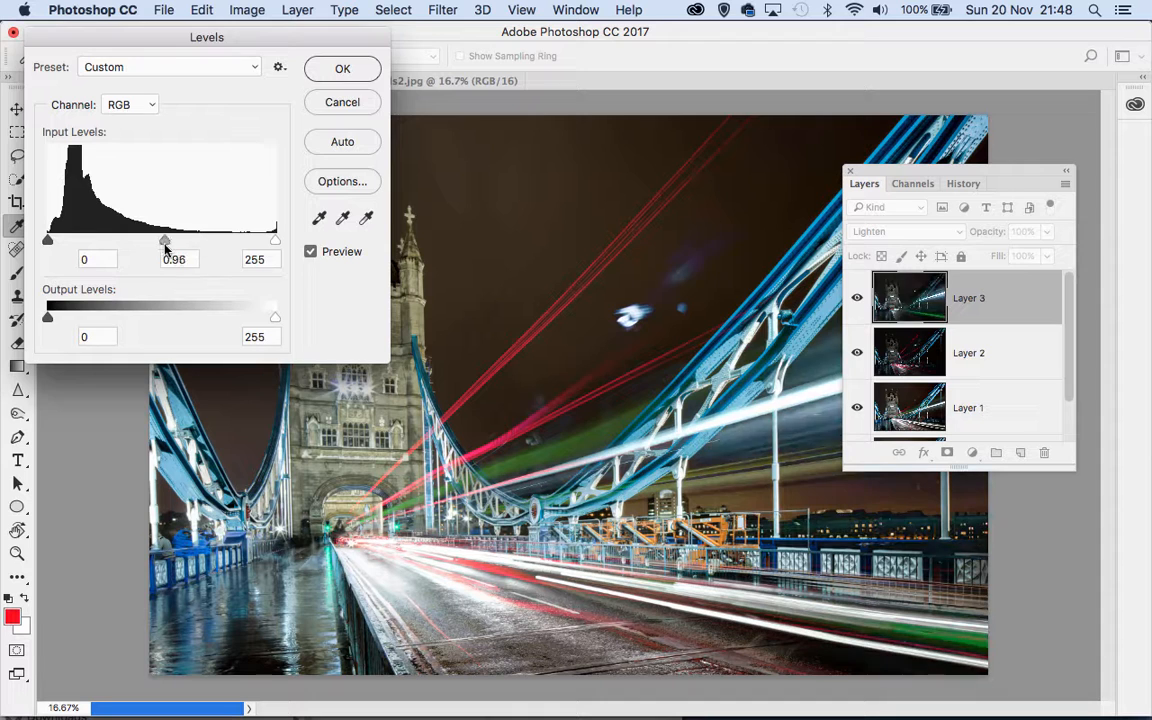
pyautogui.press('Return')
# - Add a Curves adjustment layer above Layer 3 and lift its Blue curve: raised midpoint, white point input 238, black point output 2
pyautogui.moveTo(888, 170); pyautogui.dragTo(867, 189)
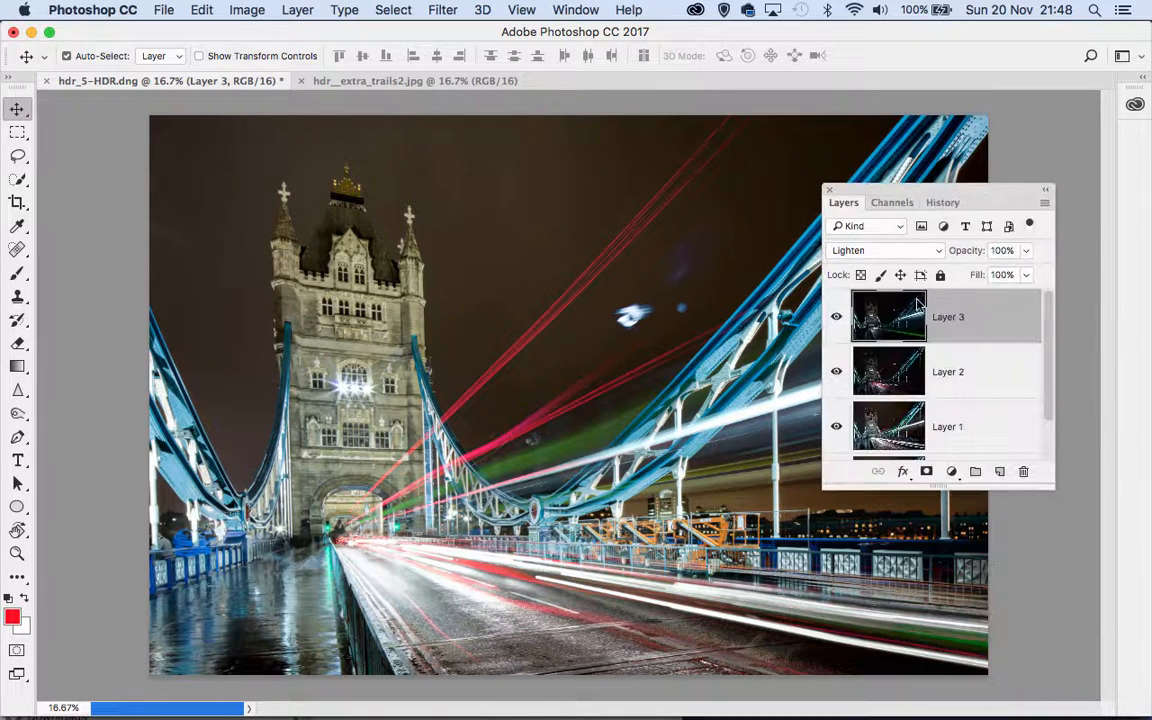
pyautogui.click(952, 472)
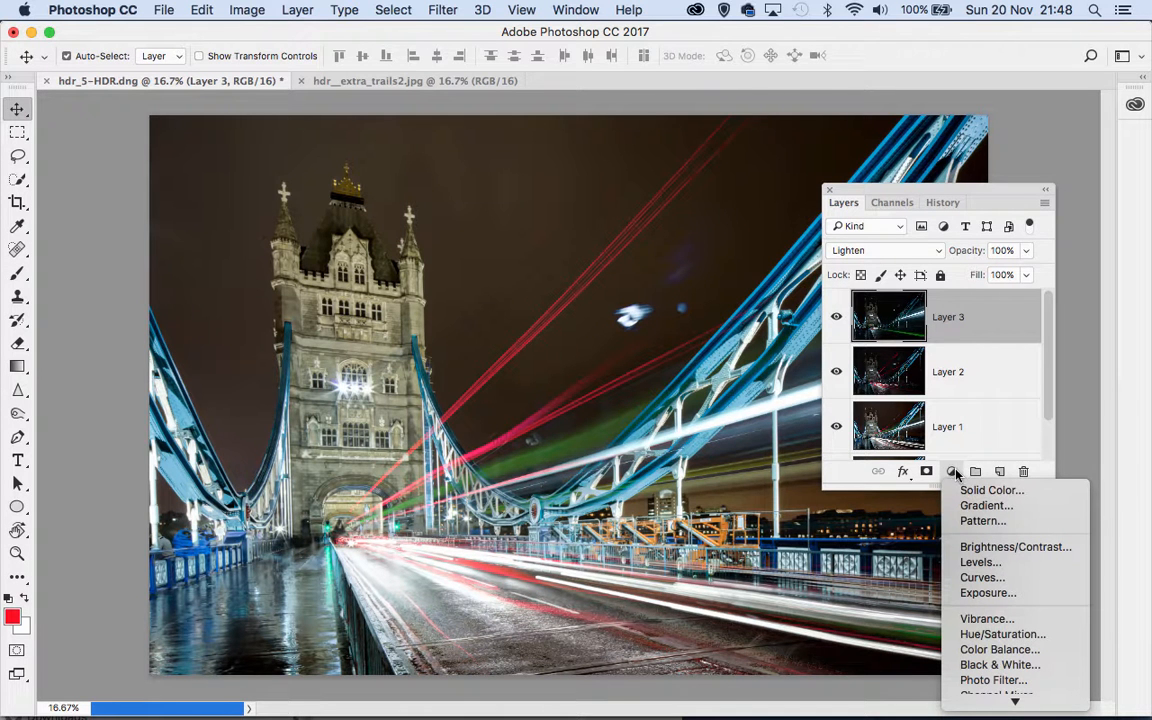
pyautogui.click(982, 577)
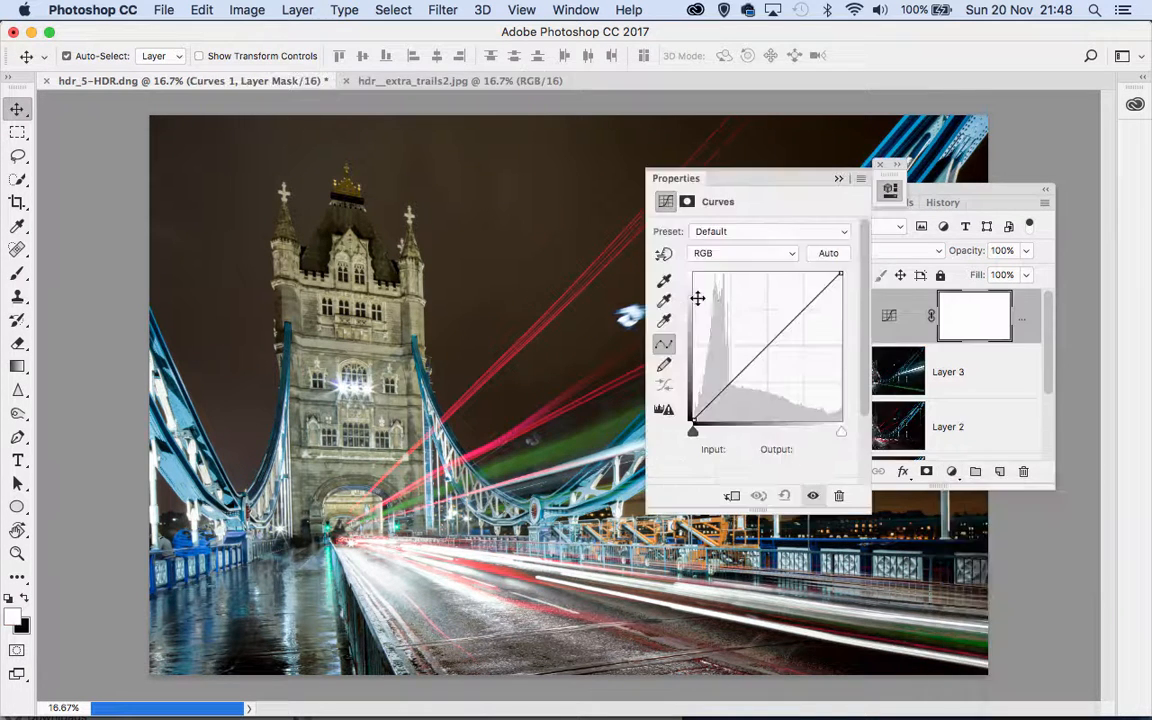
pyautogui.click(793, 254)
pyautogui.click(724, 293)
pyautogui.moveTo(765, 346); pyautogui.dragTo(769, 338)
pyautogui.moveTo(834, 280); pyautogui.dragTo(830, 268)
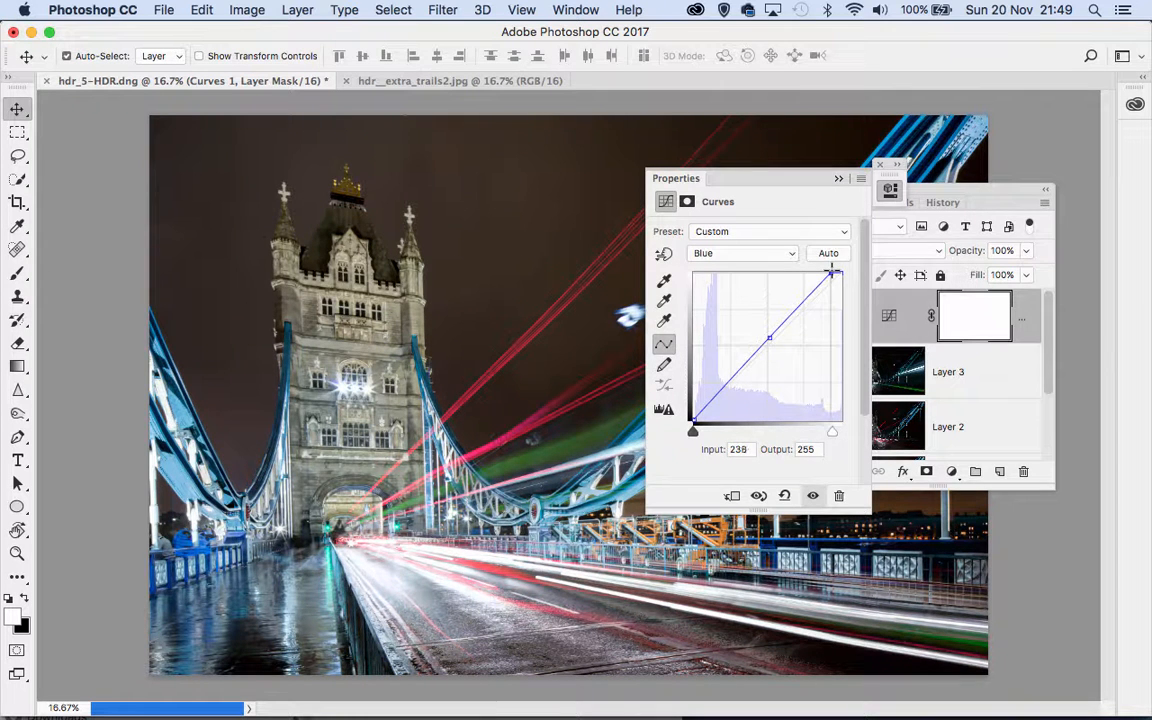
pyautogui.moveTo(692, 417); pyautogui.dragTo(687, 415)
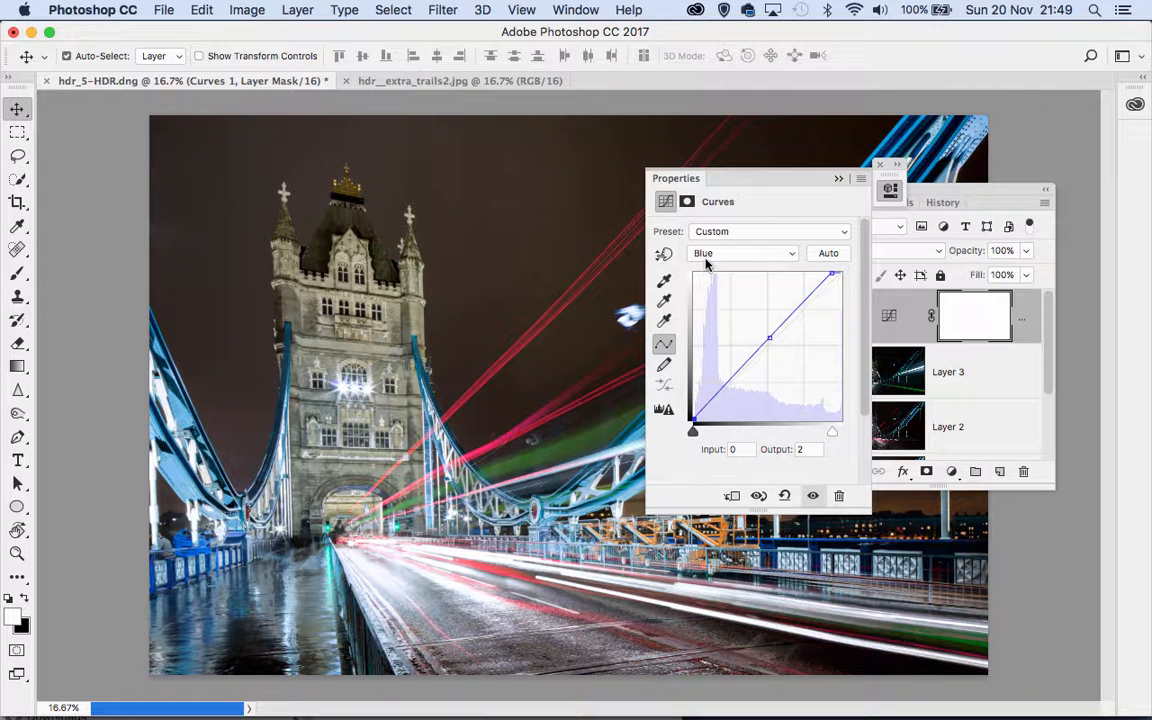
# - Shape the RGB curve into a contrast curve with points at input 105, output 89 and input 200, output 204
pyautogui.click(708, 253)
pyautogui.click(710, 213)
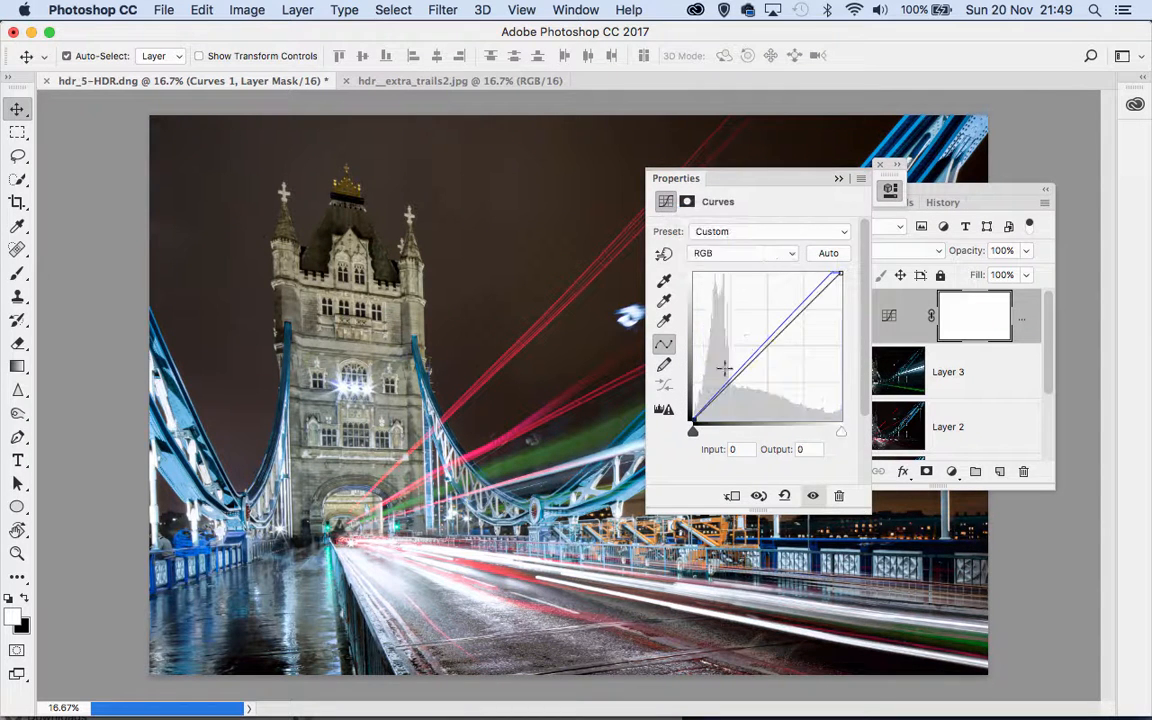
pyautogui.moveTo(748, 362); pyautogui.dragTo(759, 373)
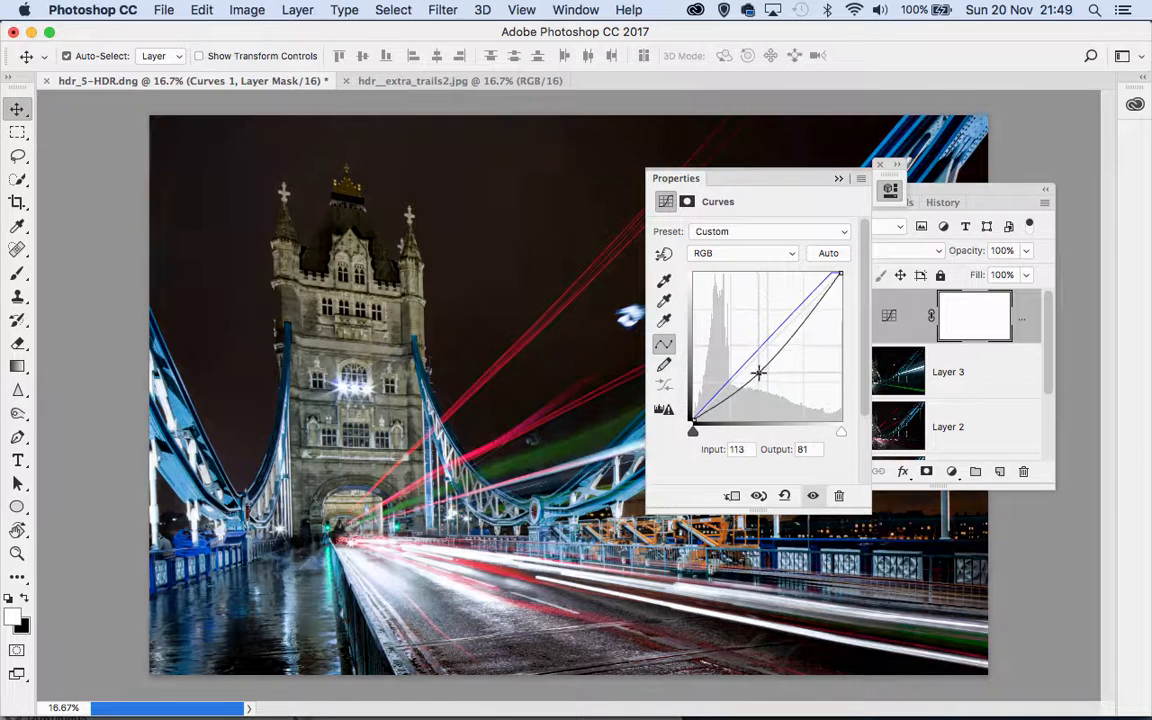
pyautogui.moveTo(812, 302); pyautogui.dragTo(814, 299)
pyautogui.moveTo(760, 373); pyautogui.dragTo(759, 370)
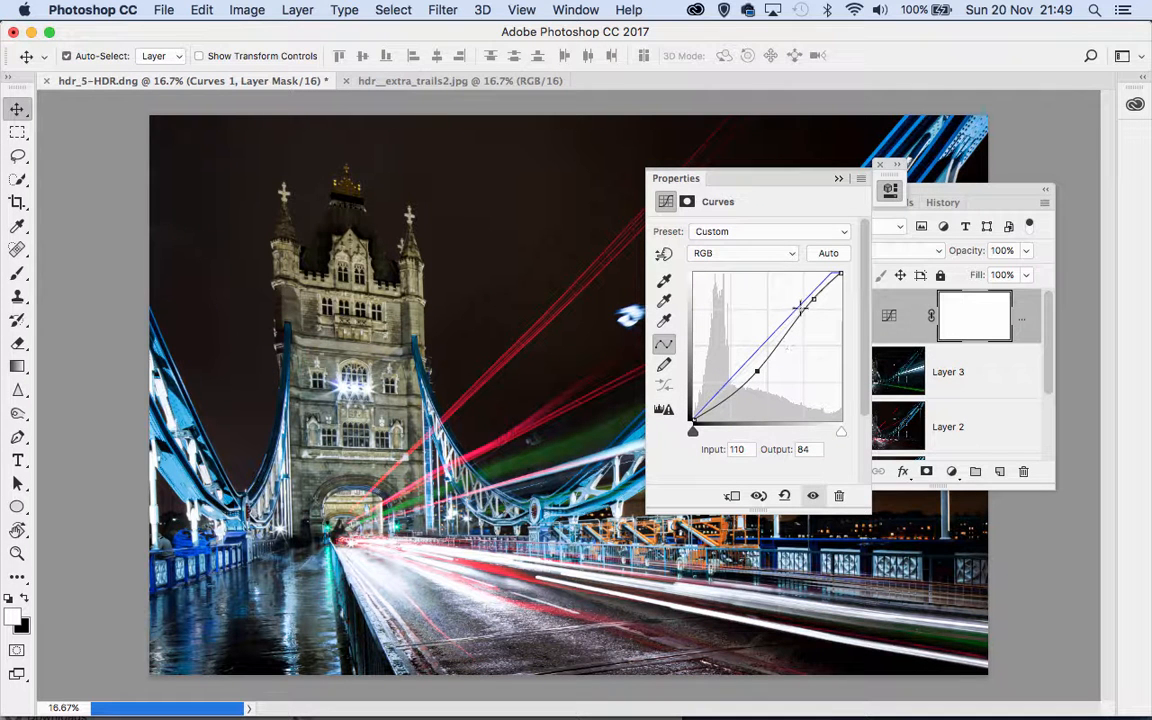
pyautogui.moveTo(810, 297); pyautogui.dragTo(809, 302)
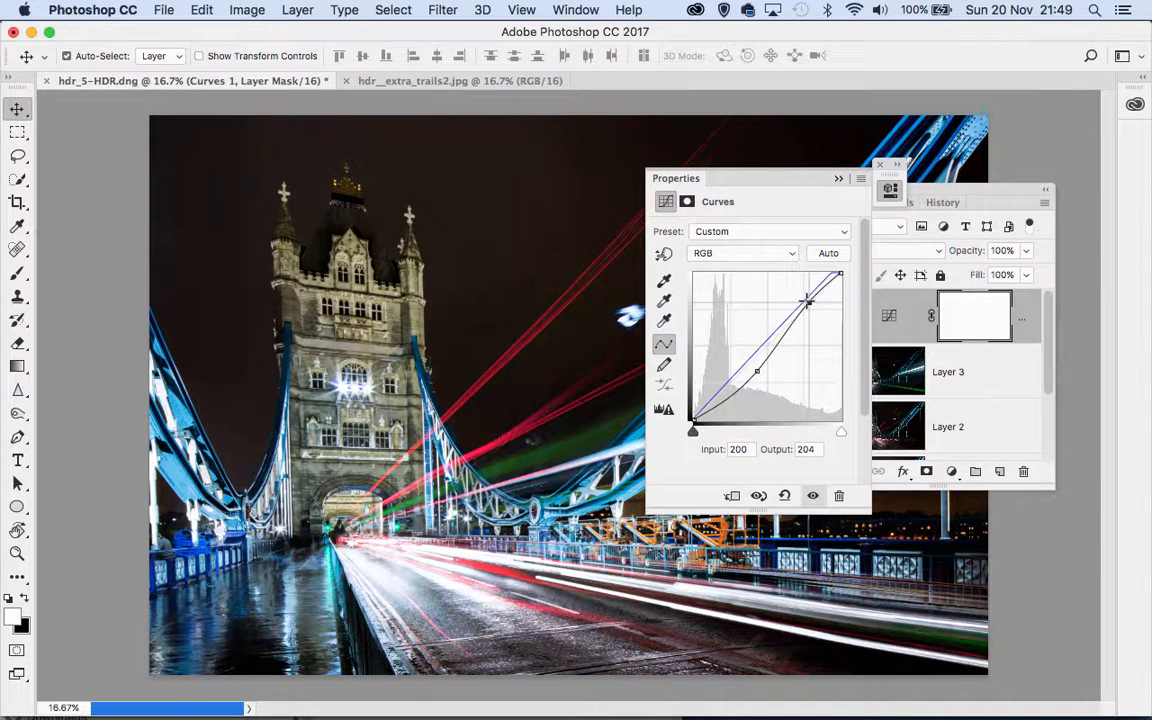
pyautogui.moveTo(757, 371); pyautogui.dragTo(753, 369)
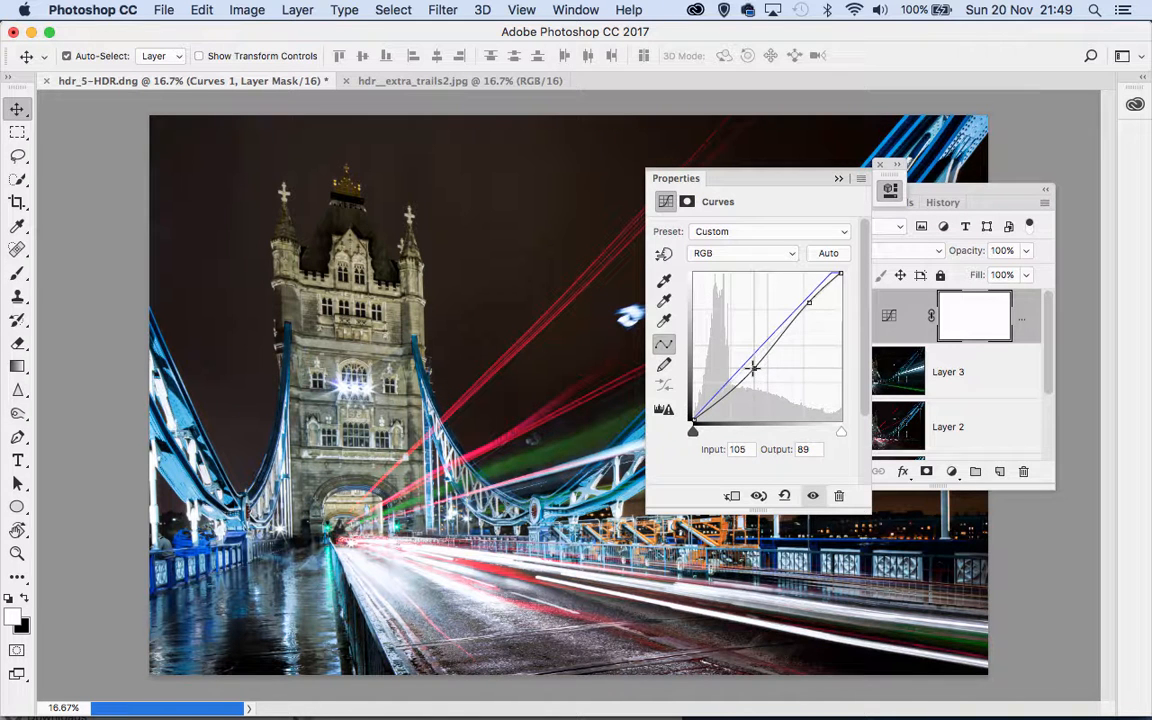
# - Close the curve settings, compare the image with the Curves layer hidden and shown, and clear the layer list from view
pyautogui.click(876, 166)
pyautogui.click(838, 318)
pyautogui.click(838, 318)
pyautogui.click(838, 318)
pyautogui.click(838, 318)
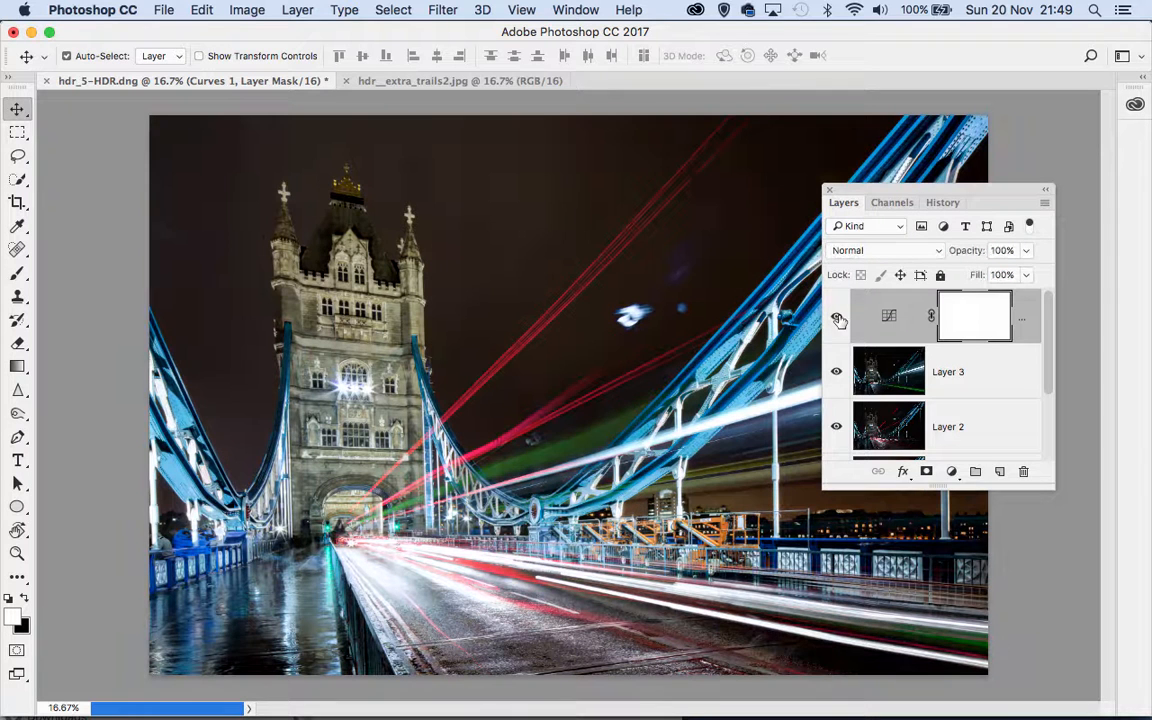
pyautogui.click(829, 191)
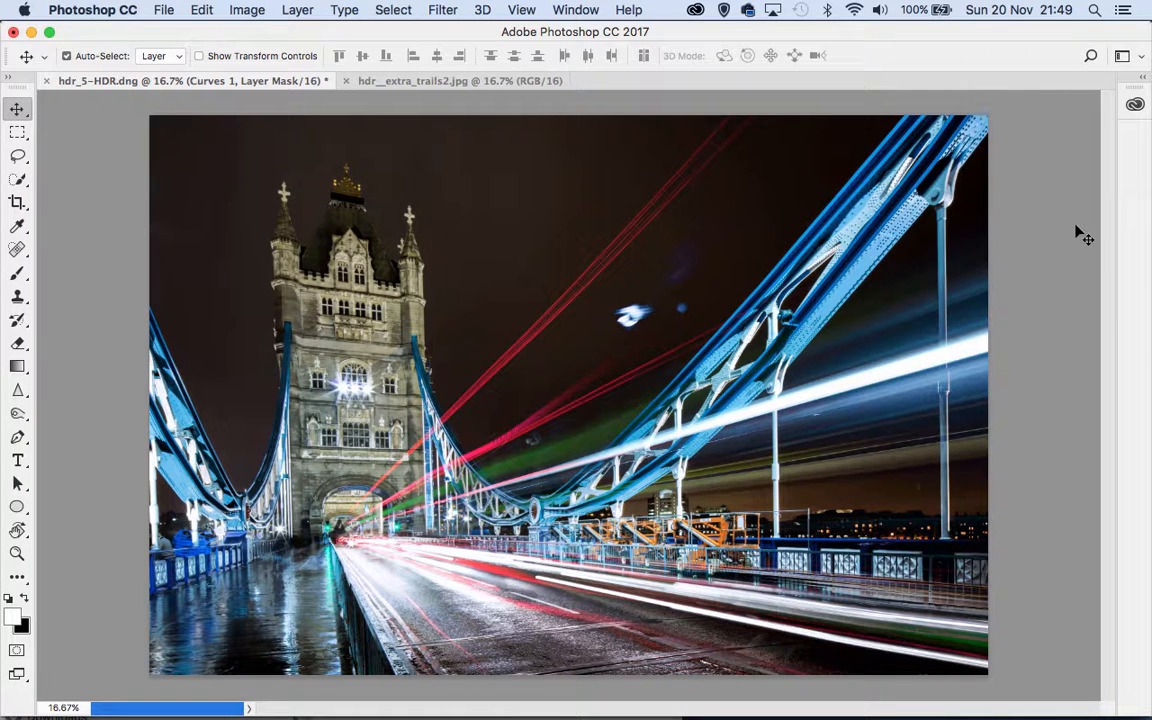